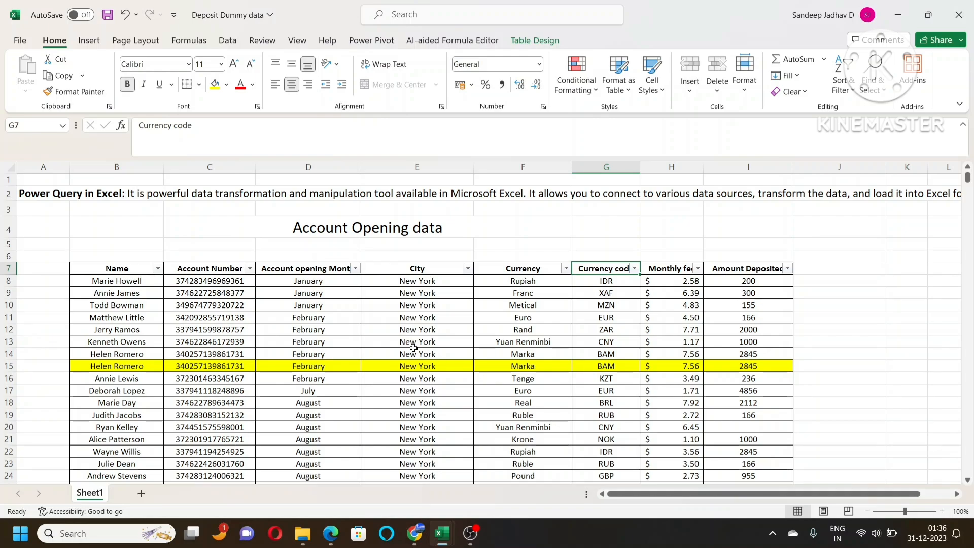
# Step: Examine the blank Amount Deposited cells in I20 and I31 and the highlighted duplicate record in row 15
pyautogui.click(746, 428)
pyautogui.scroll(-4, 652, 453)
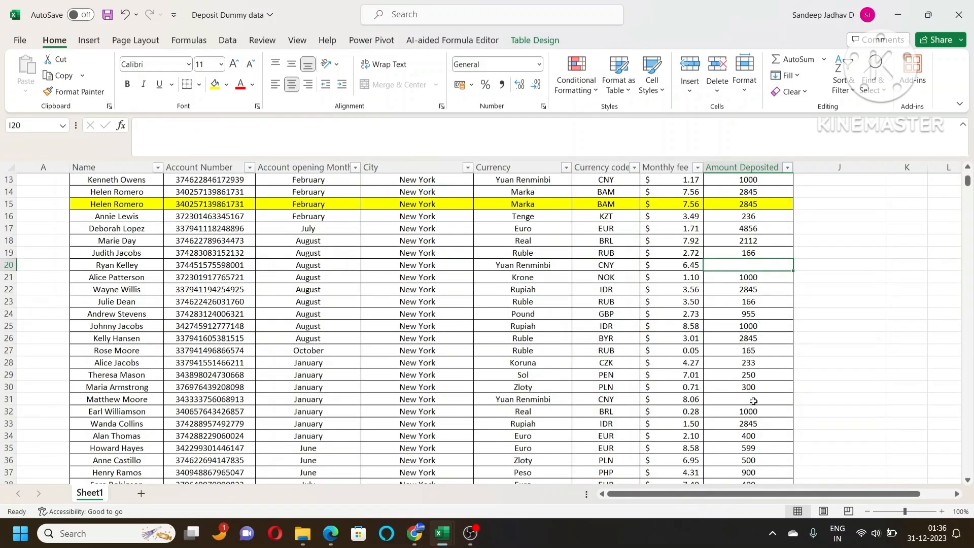
pyautogui.click(753, 401)
pyautogui.scroll(4, 722, 451)
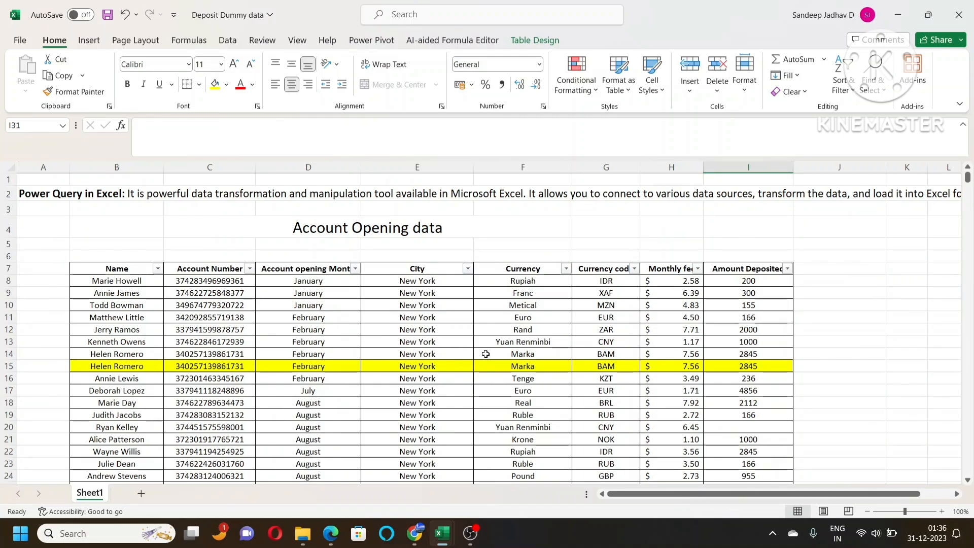
pyautogui.moveTo(115, 368); pyautogui.dragTo(755, 368)
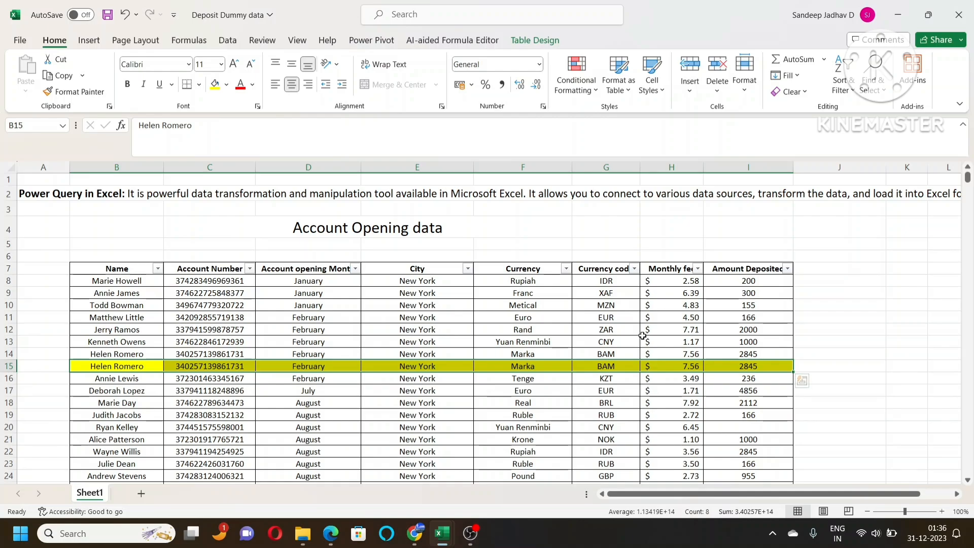
# Step: Close the Deposit Dummy data workbook with its changes saved, and select cell C3 in the blank Book1 workbook
pyautogui.click(959, 15)
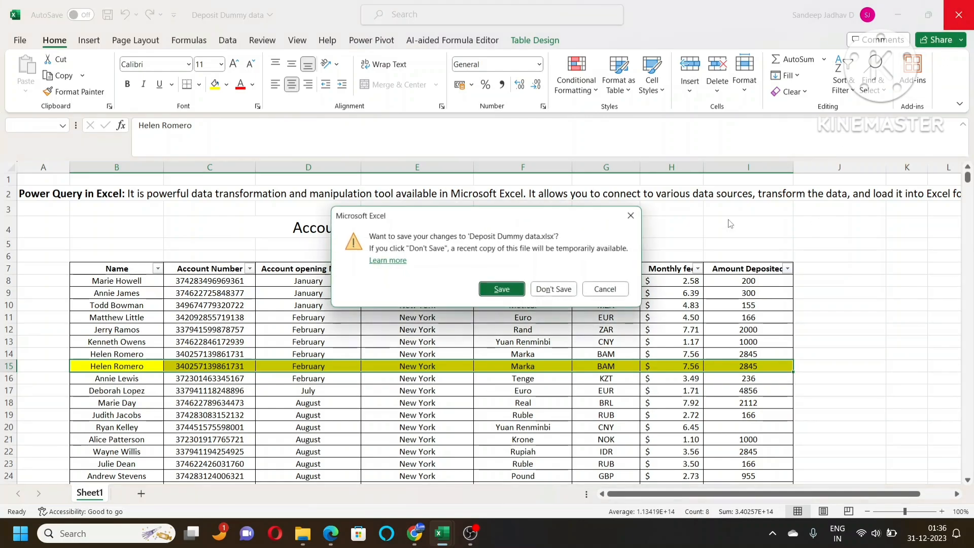
pyautogui.click(509, 293)
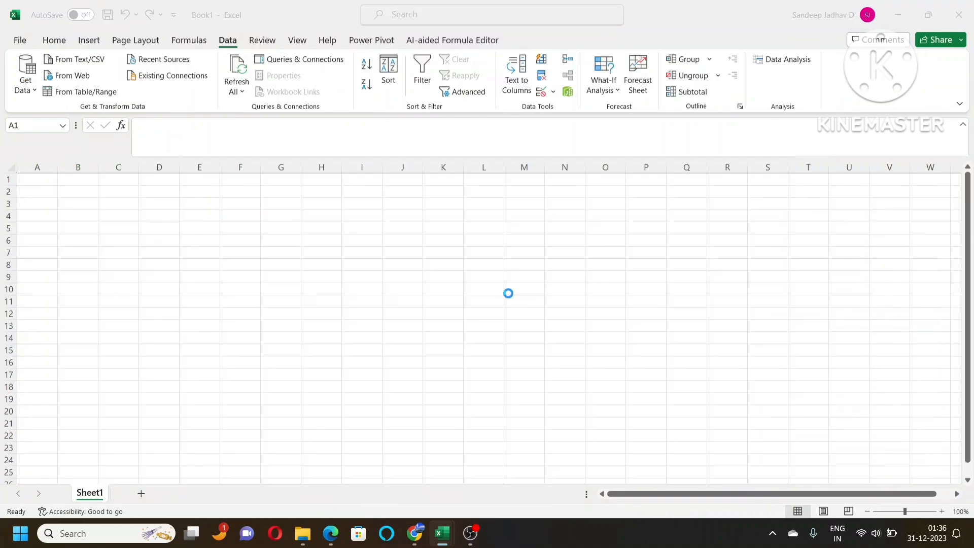
pyautogui.click(38, 202)
pyautogui.click(100, 207)
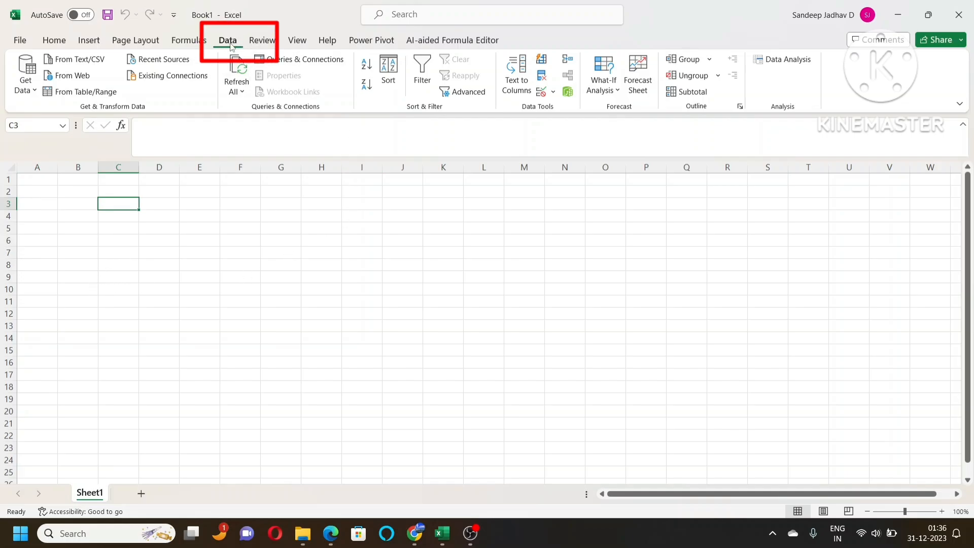
# Step: Import data from the Excel workbook Deposit Dummy data in the Power Query folder
pyautogui.click(29, 95)
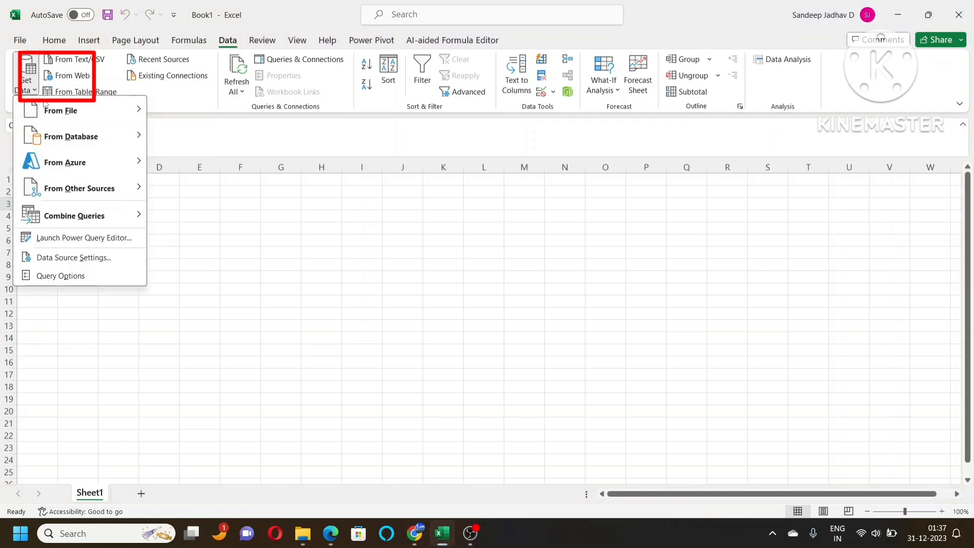
pyautogui.moveTo(66, 114)
pyautogui.moveTo(74, 142)
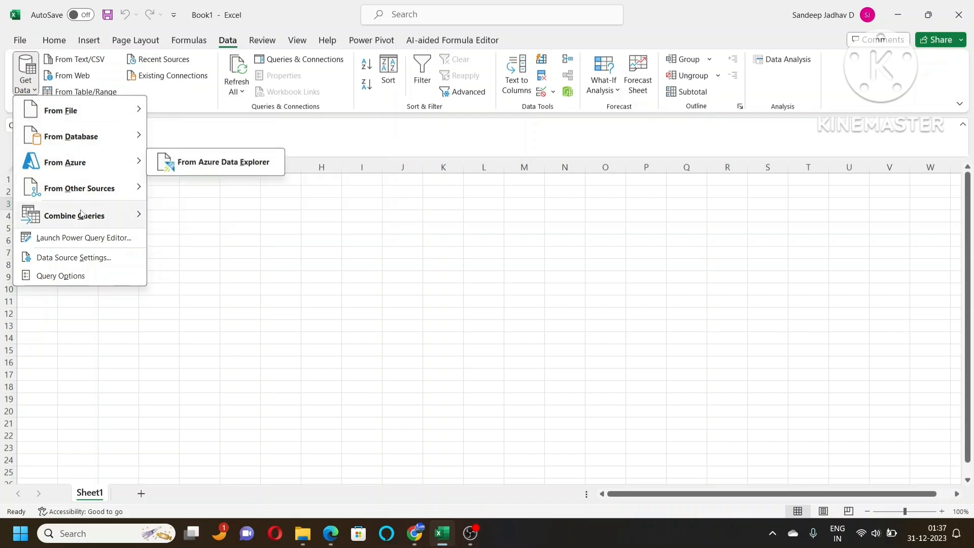
pyautogui.moveTo(84, 227)
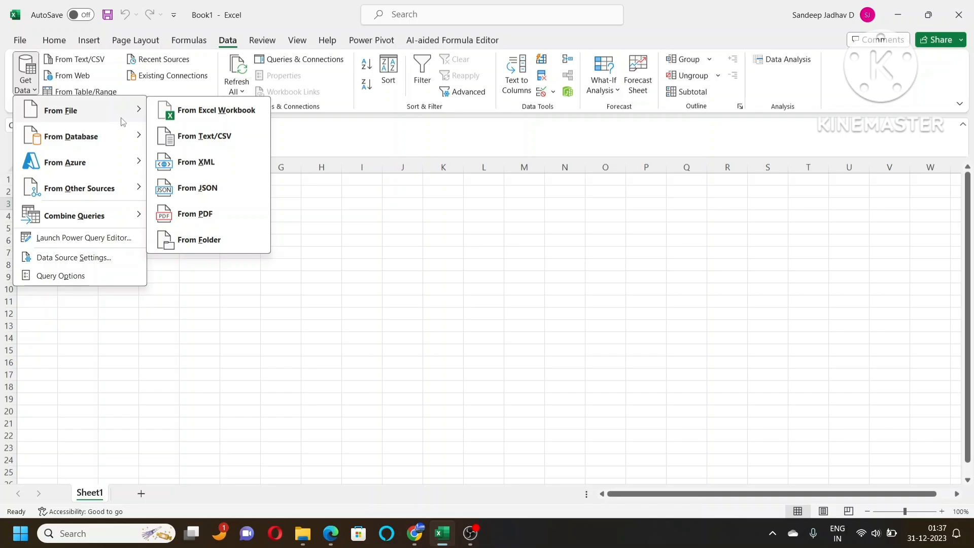
pyautogui.click(223, 117)
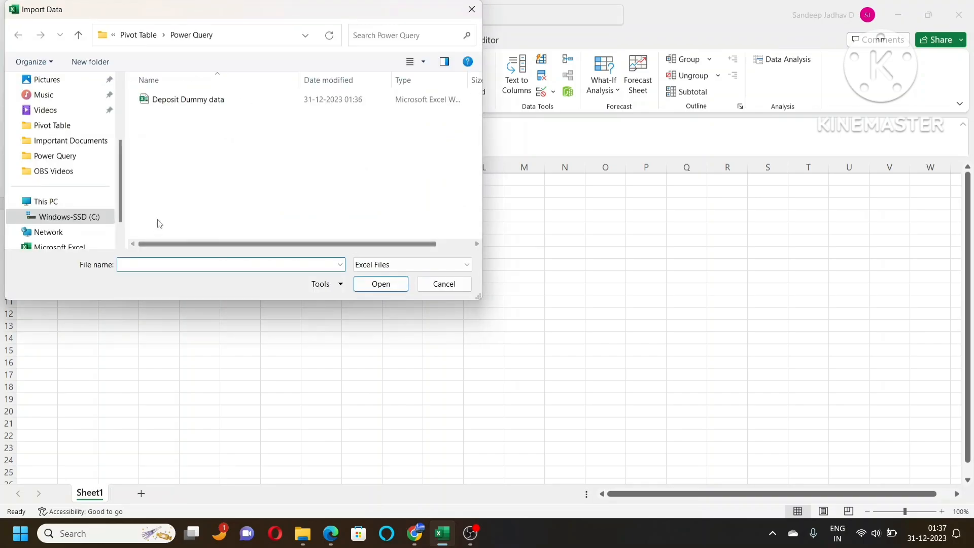
pyautogui.click(197, 100)
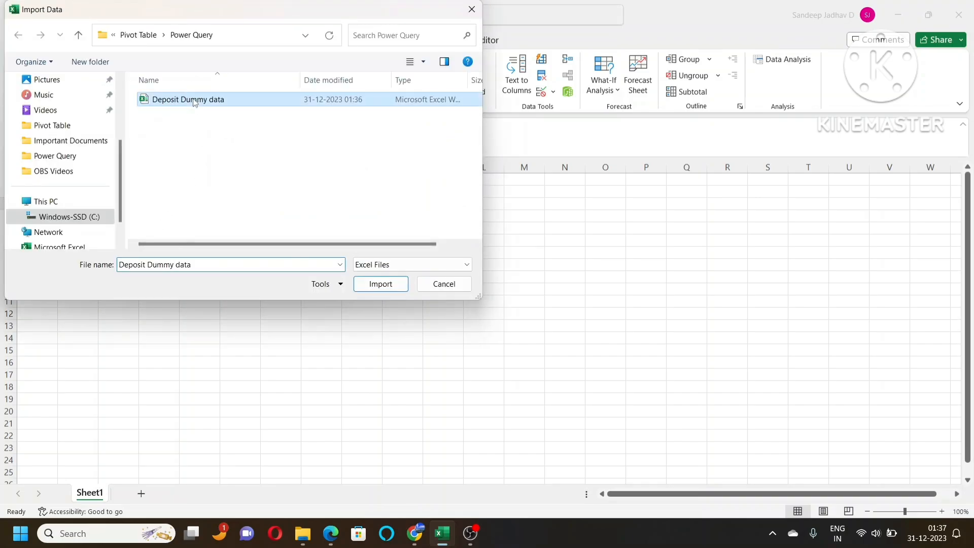
pyautogui.click(381, 284)
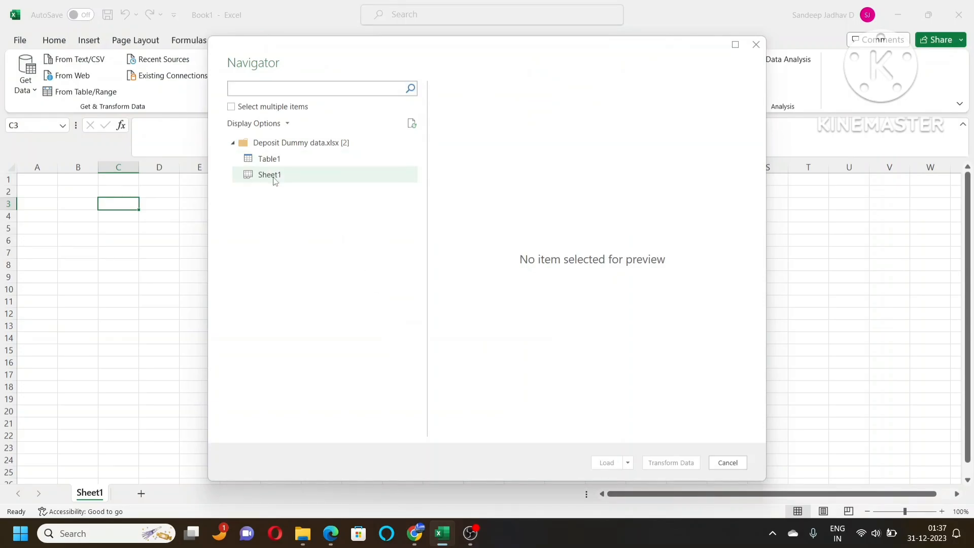
# Step: Preview Sheet1 of the imported workbook and open it for transformation in the Power Query Editor
pyautogui.click(274, 177)
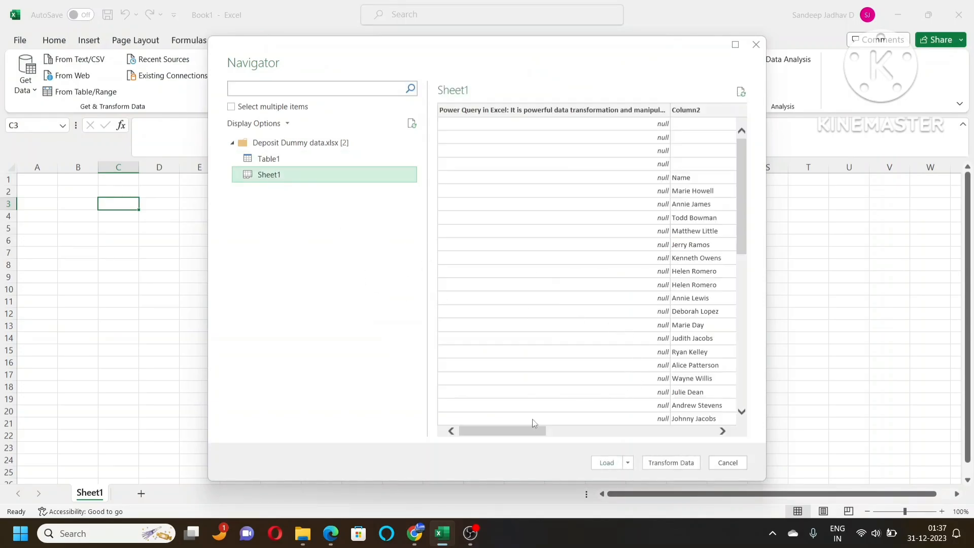
pyautogui.moveTo(530, 430)
pyautogui.mouseDown()
pyautogui.moveTo(611, 434)
pyautogui.moveTo(539, 439)
pyautogui.mouseUp()
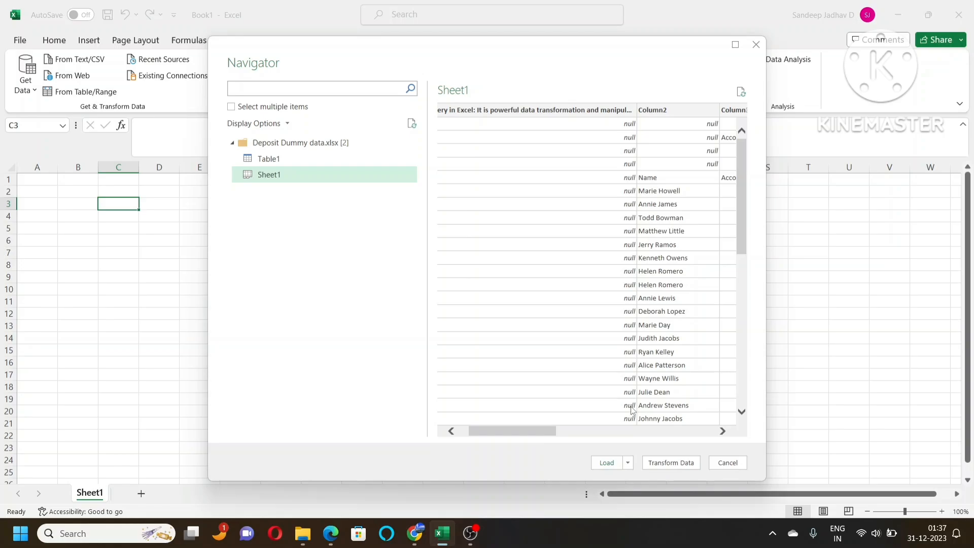
pyautogui.click(677, 464)
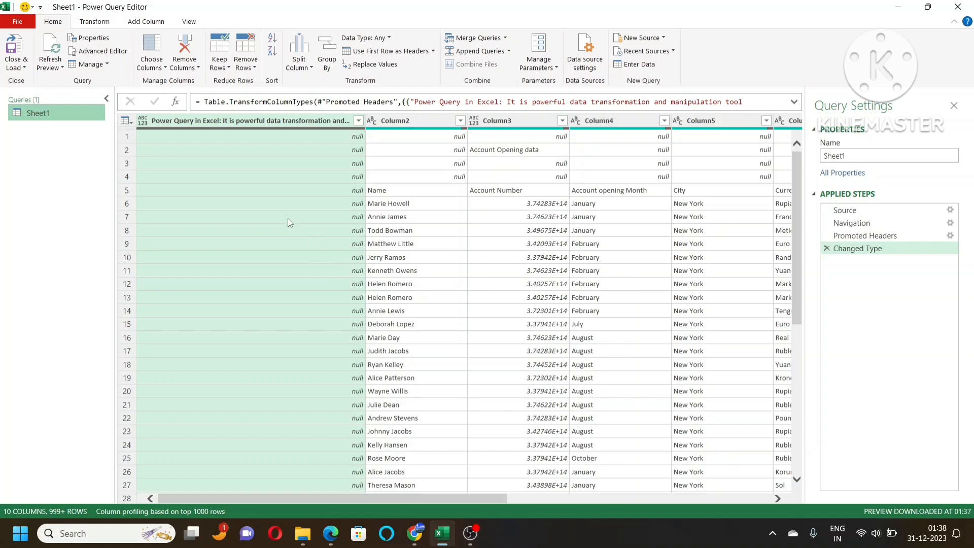
# Step: Inspect Column2's null cells, the Name header in row 5 and the entries below it
pyautogui.click(412, 178)
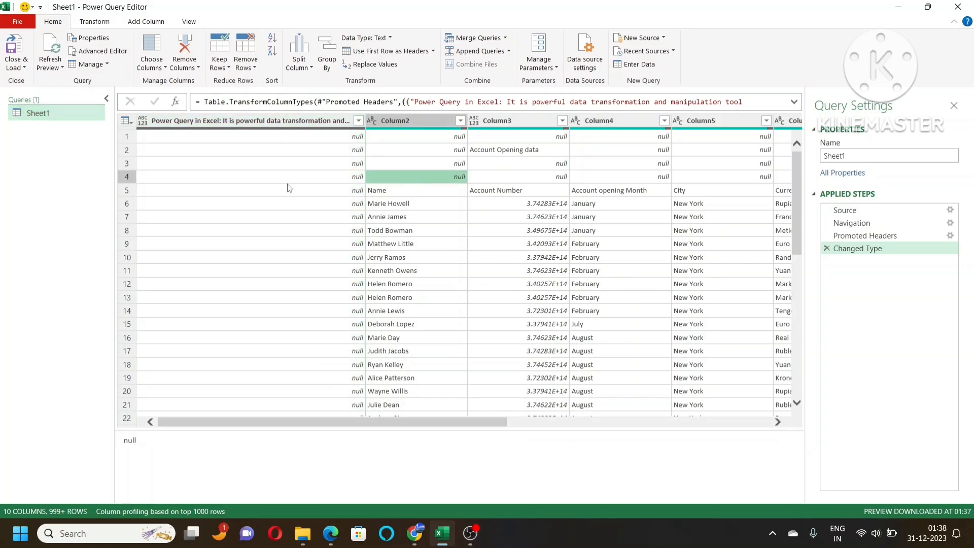
pyautogui.click(394, 190)
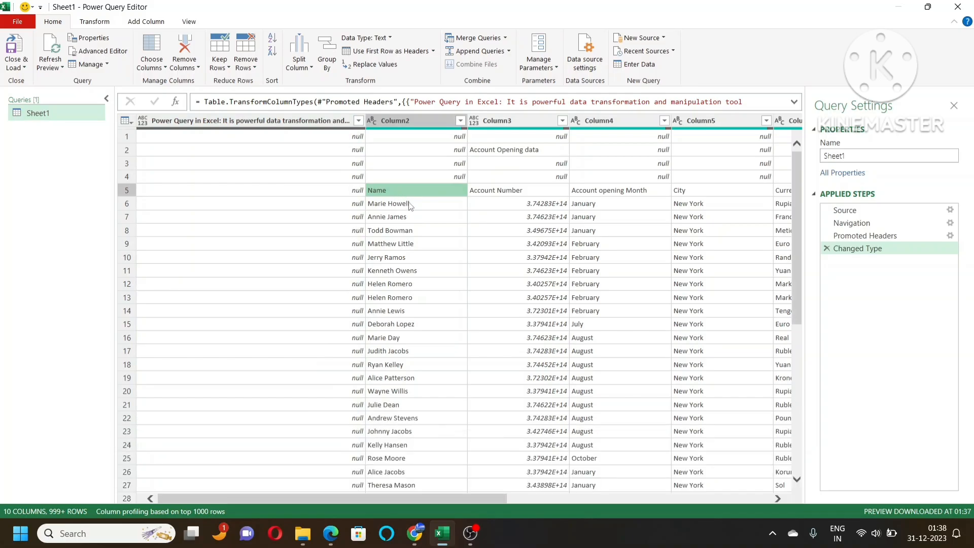
pyautogui.click(422, 205)
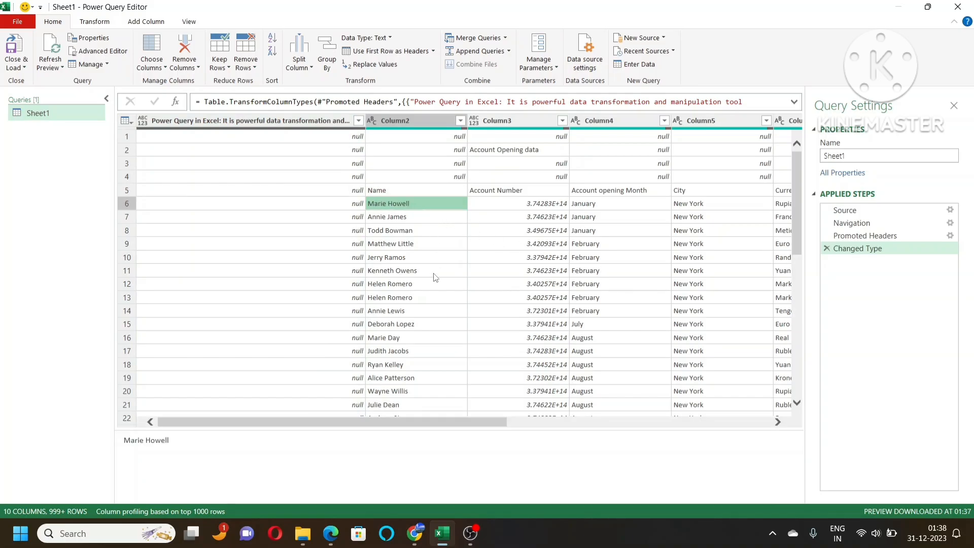
pyautogui.click(435, 272)
pyautogui.click(373, 190)
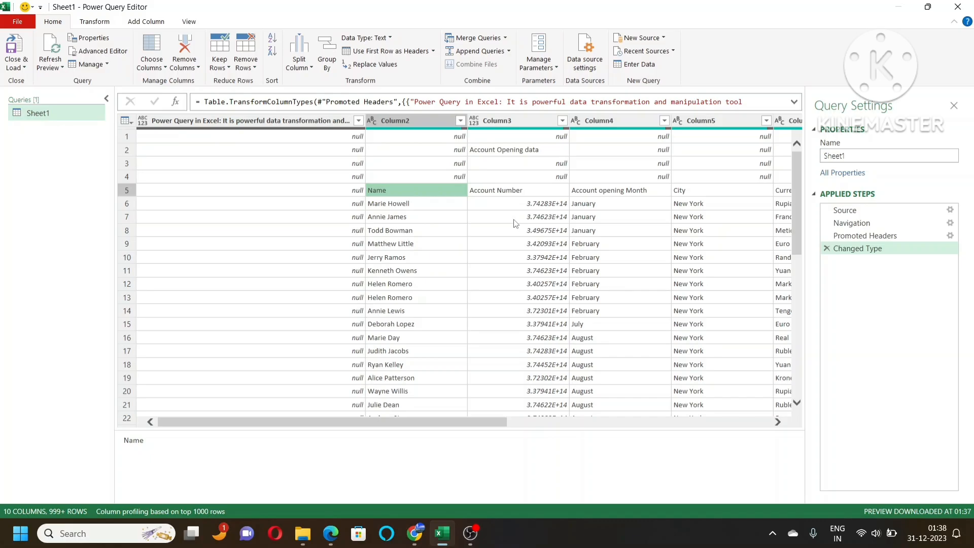
# Step: Remove the empty first column, headed with the Power Query in Excel description, from the query
pyautogui.click(297, 122)
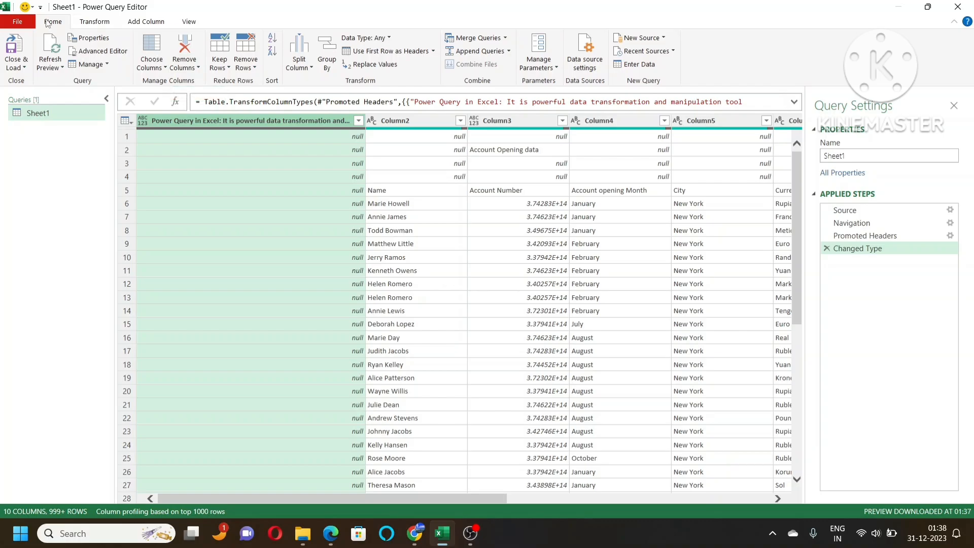
pyautogui.click(192, 70)
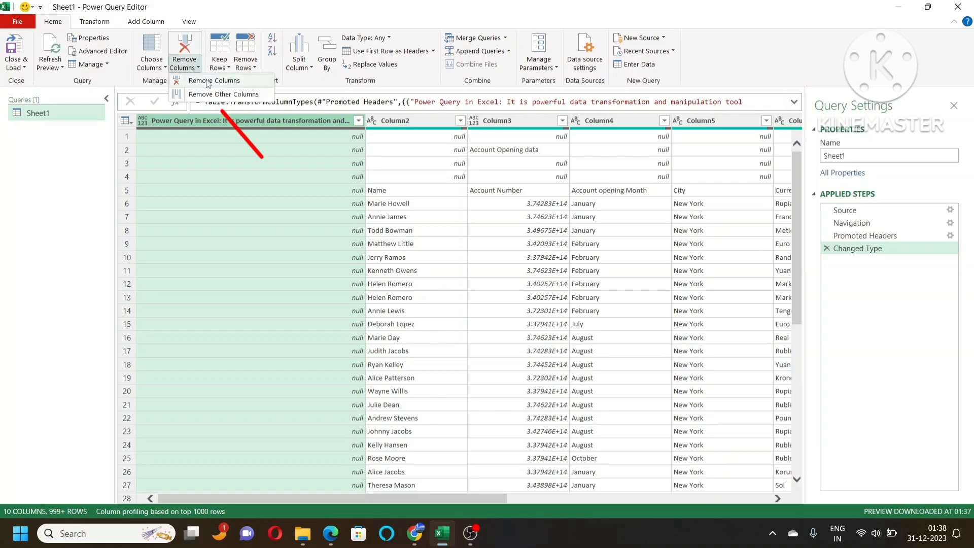
pyautogui.click(207, 82)
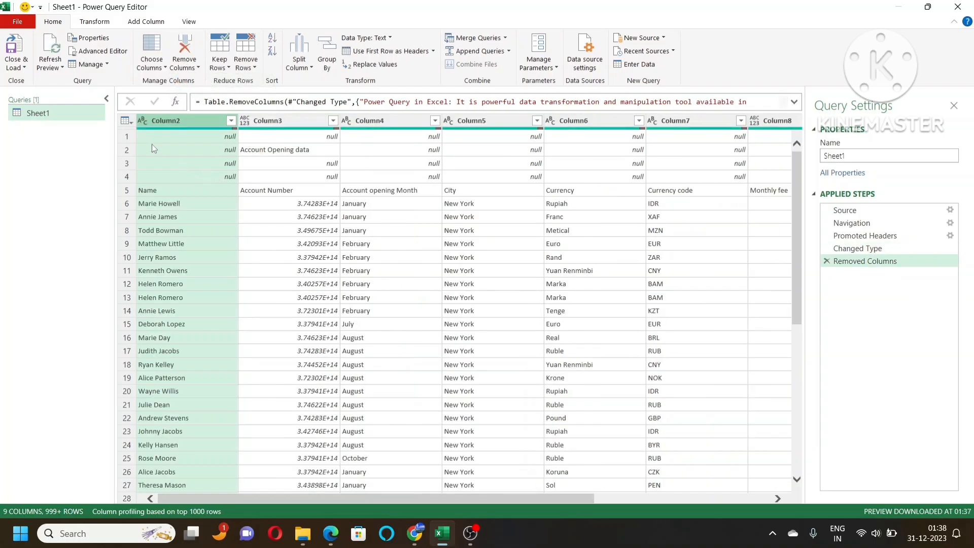
# Step: Remove the top 4 rows above the header row from the query
pyautogui.click(129, 135)
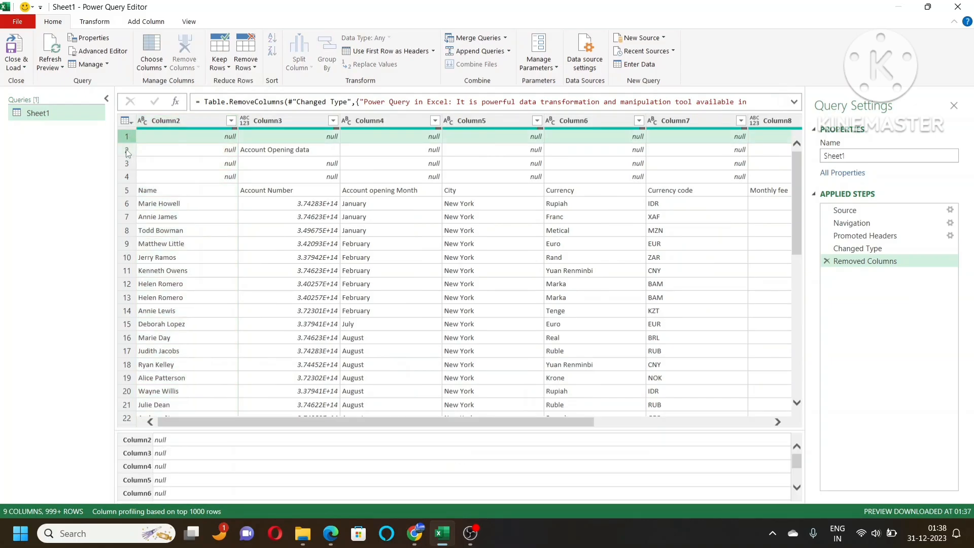
pyautogui.click(126, 151)
pyautogui.click(126, 165)
pyautogui.click(128, 178)
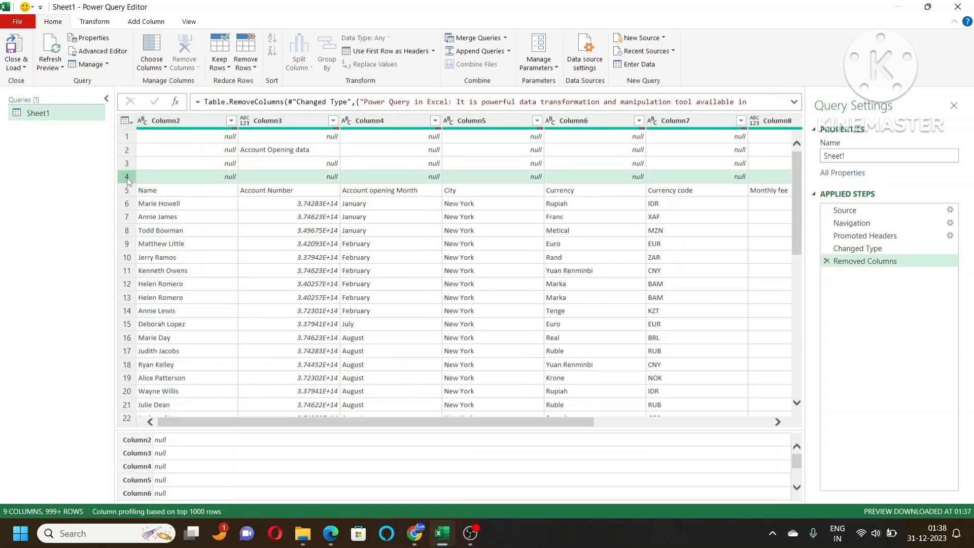
pyautogui.click(125, 137)
pyautogui.click(127, 150)
pyautogui.click(127, 177)
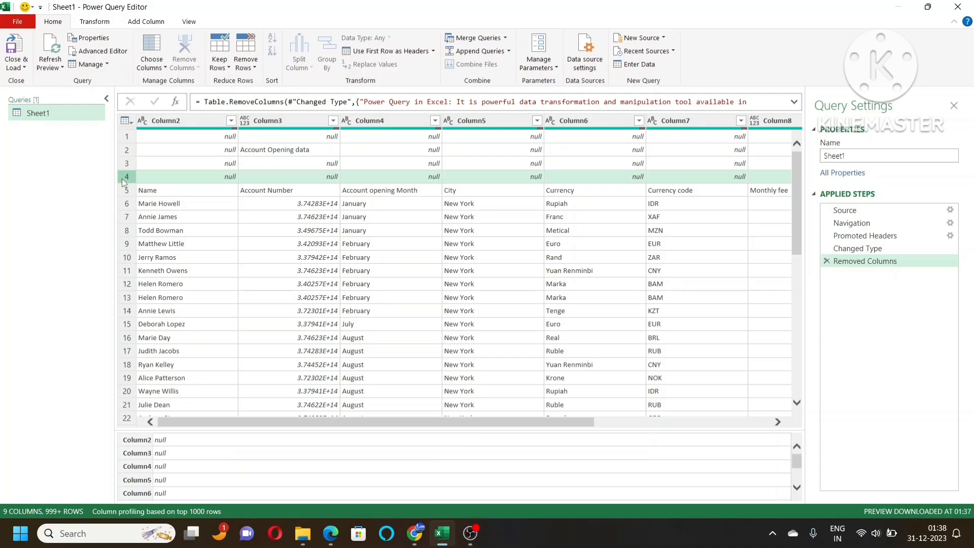
pyautogui.click(127, 137)
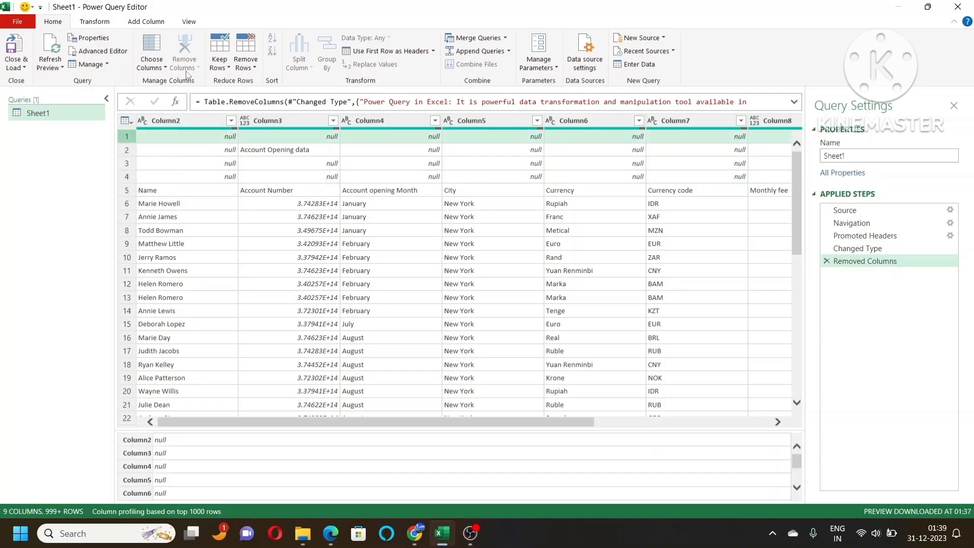
pyautogui.click(249, 68)
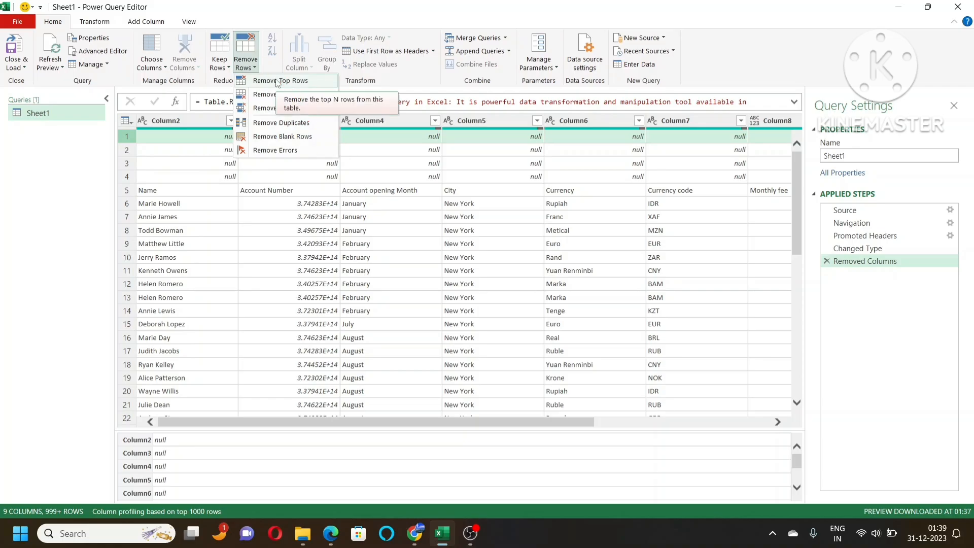
pyautogui.click(306, 123)
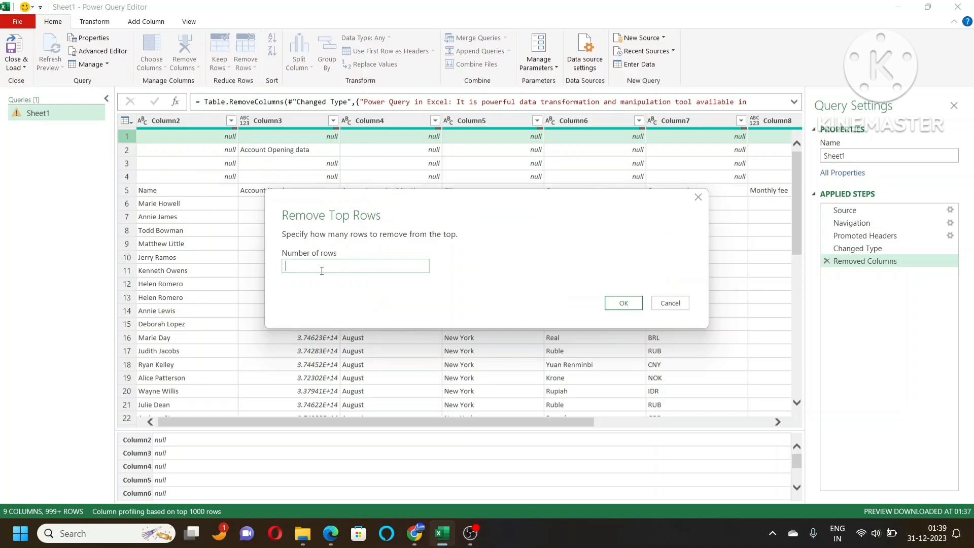
pyautogui.click(624, 302)
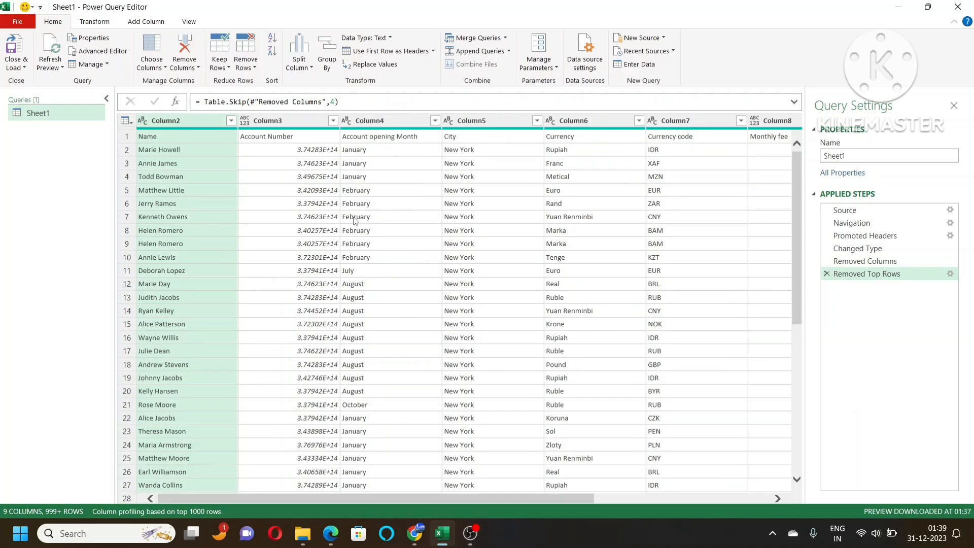
# Step: Look through the remaining rows and promote the first row to column headers
pyautogui.scroll(-1, 226, 209)
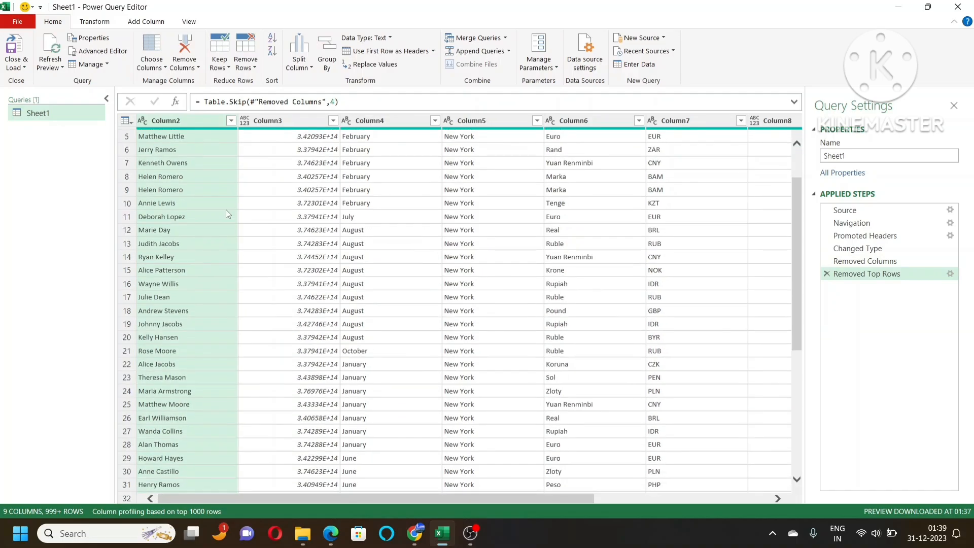
pyautogui.scroll(1, 227, 209)
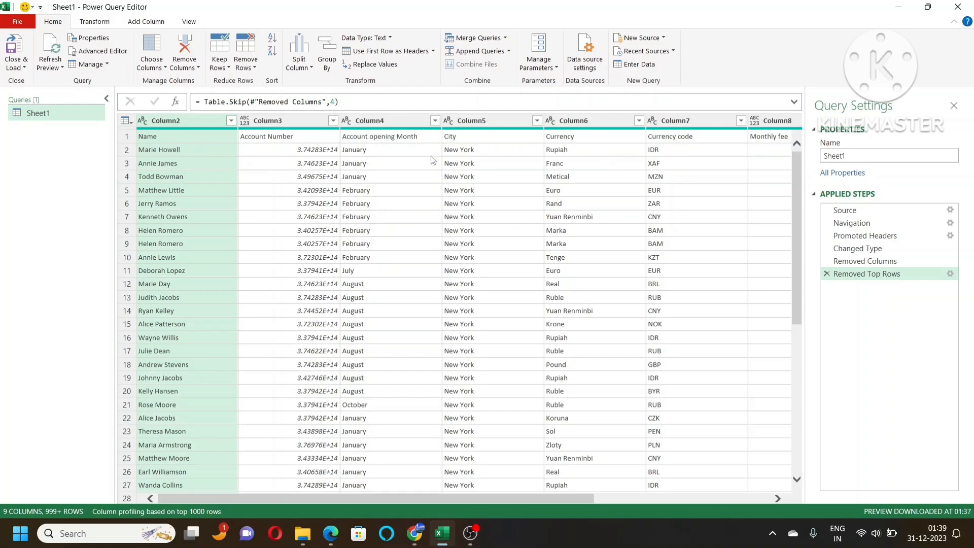
pyautogui.click(400, 52)
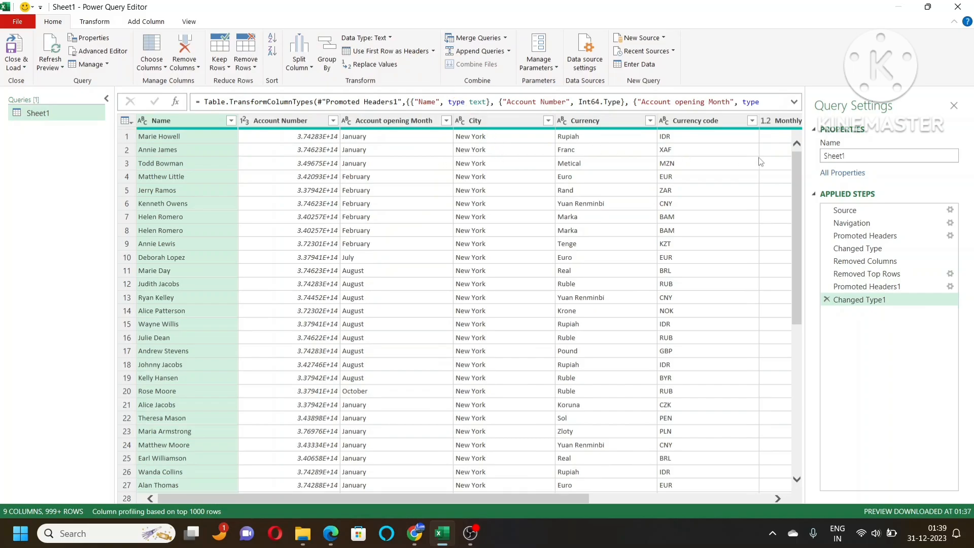
# Step: Filter the Amount Deposited column to exclude its null values
pyautogui.scroll(-1, 665, 247)
pyautogui.scroll(1, 665, 248)
pyautogui.moveTo(564, 498); pyautogui.dragTo(738, 499)
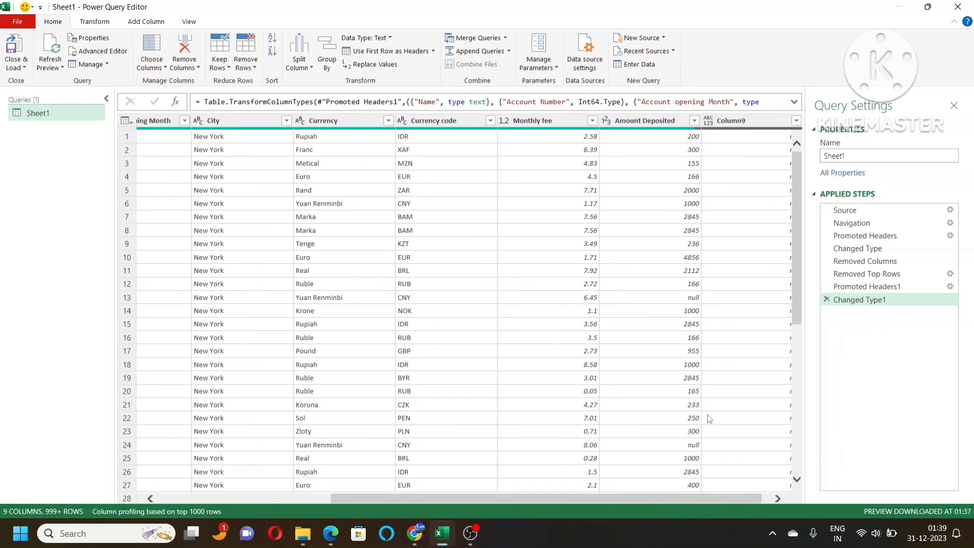
pyautogui.click(692, 298)
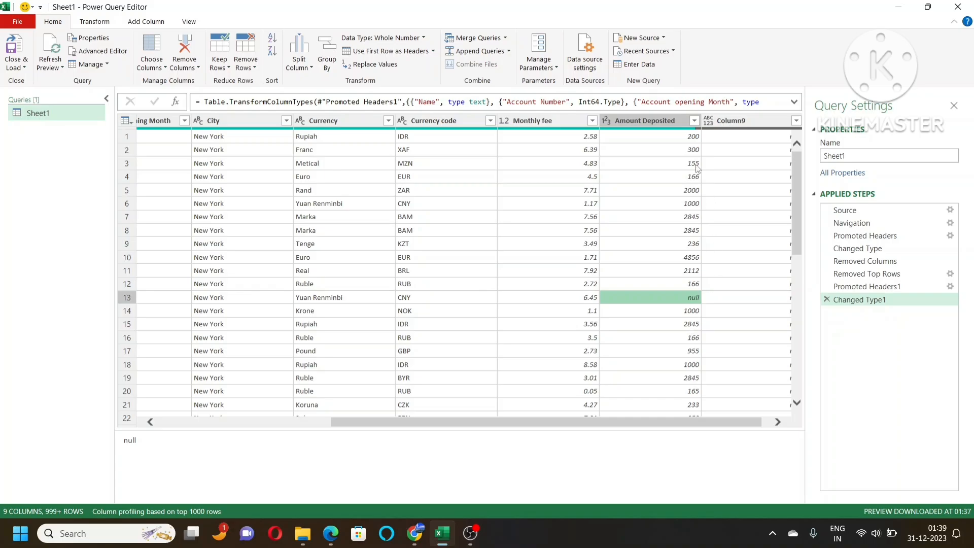
pyautogui.click(693, 121)
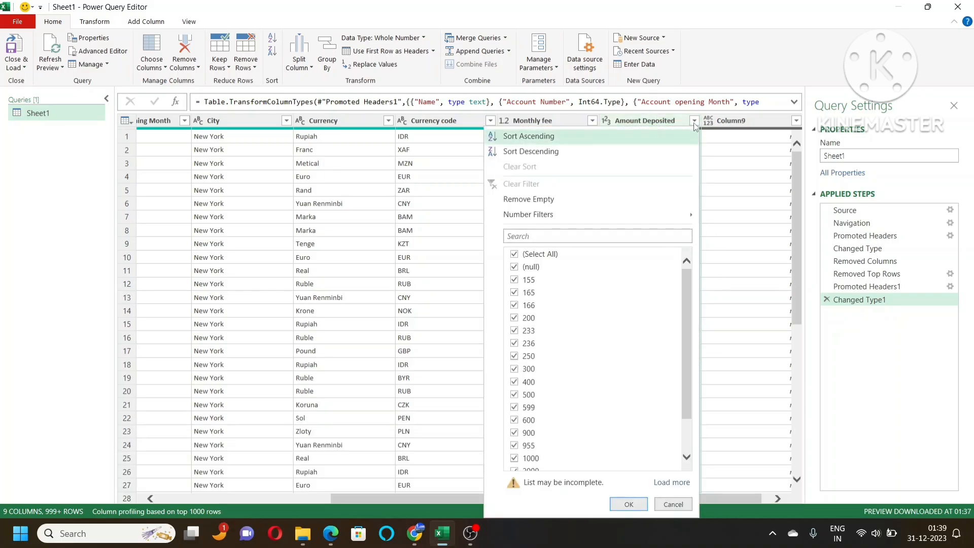
pyautogui.click(514, 267)
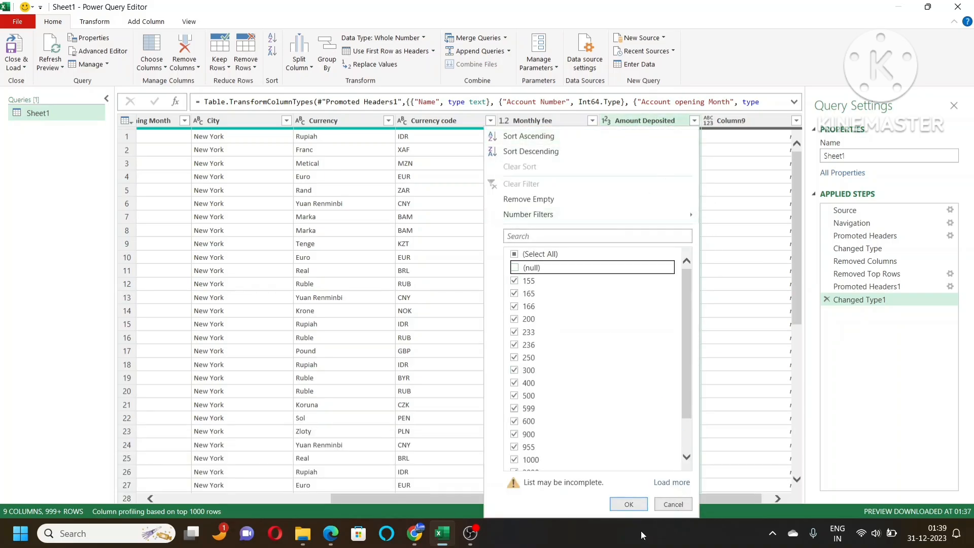
pyautogui.click(628, 505)
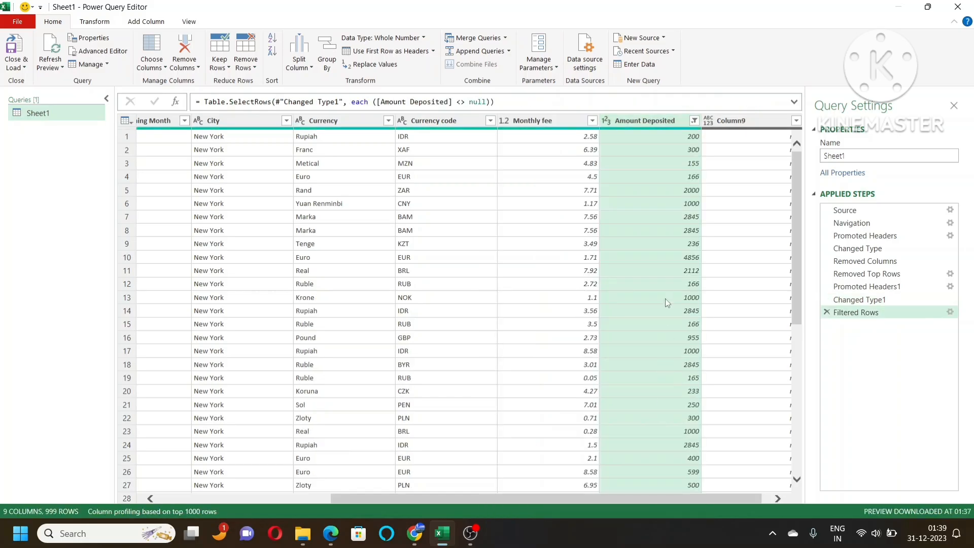
# Step: Remove duplicate rows based on the Account Number column
pyautogui.moveTo(713, 501); pyautogui.dragTo(516, 505)
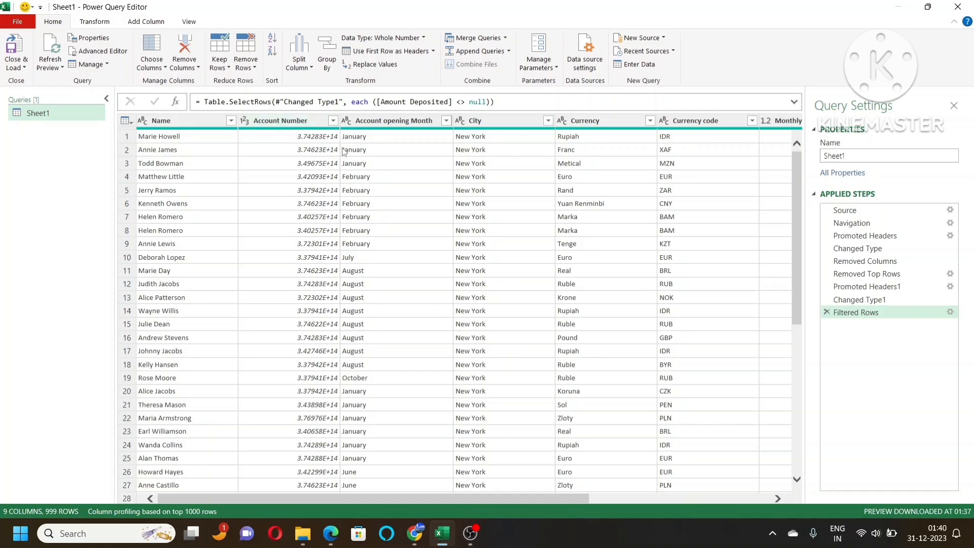
pyautogui.click(294, 122)
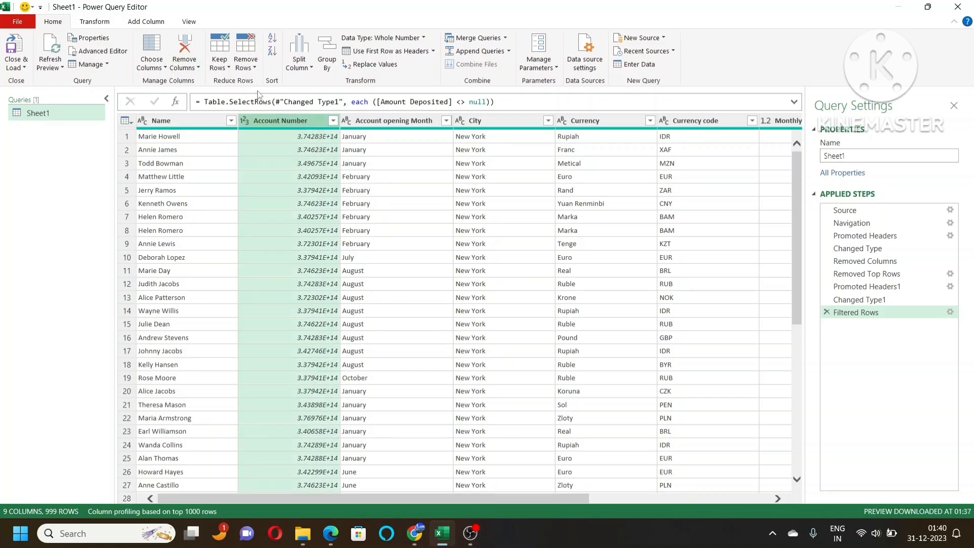
pyautogui.rightClick(284, 123)
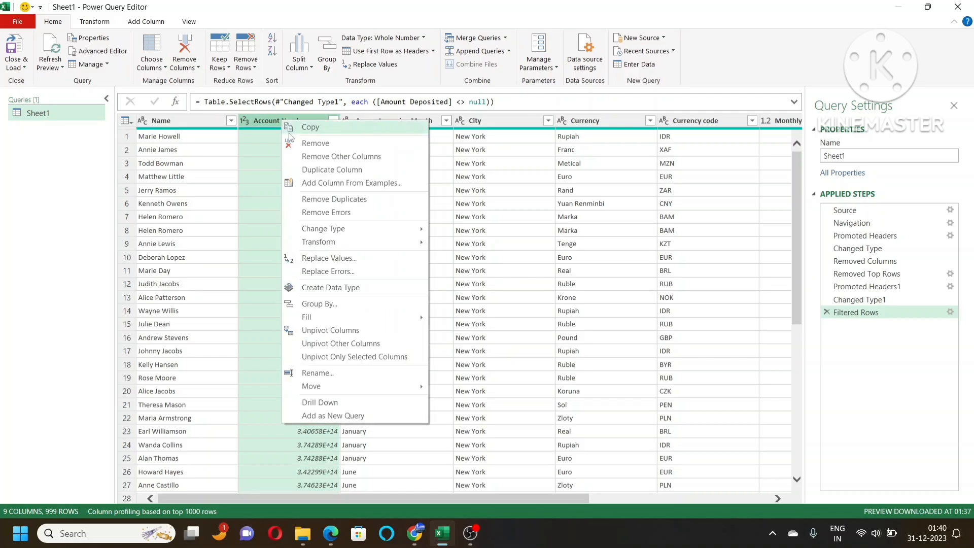
pyautogui.click(352, 202)
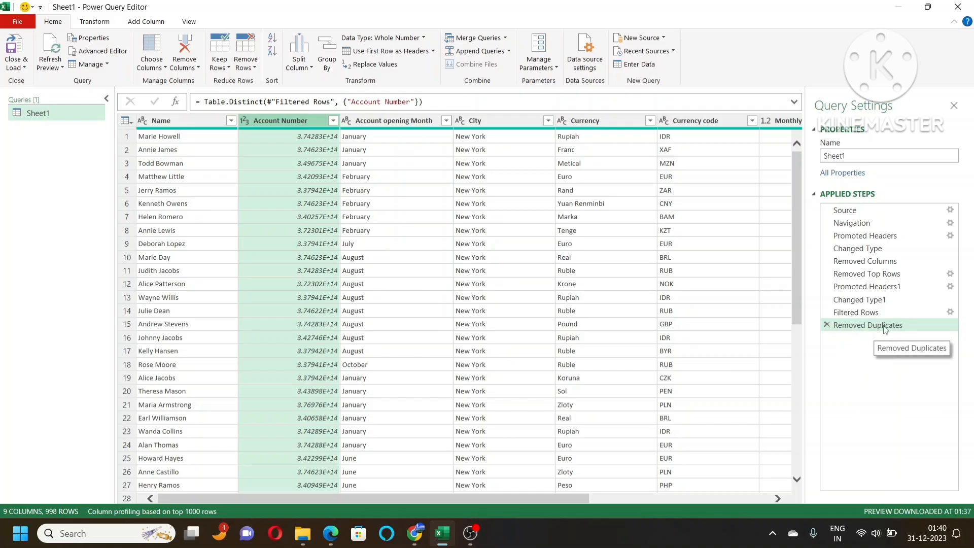
# Step: Choose the columns to keep, retaining every column except the empty Column9
pyautogui.moveTo(561, 502); pyautogui.dragTo(759, 493)
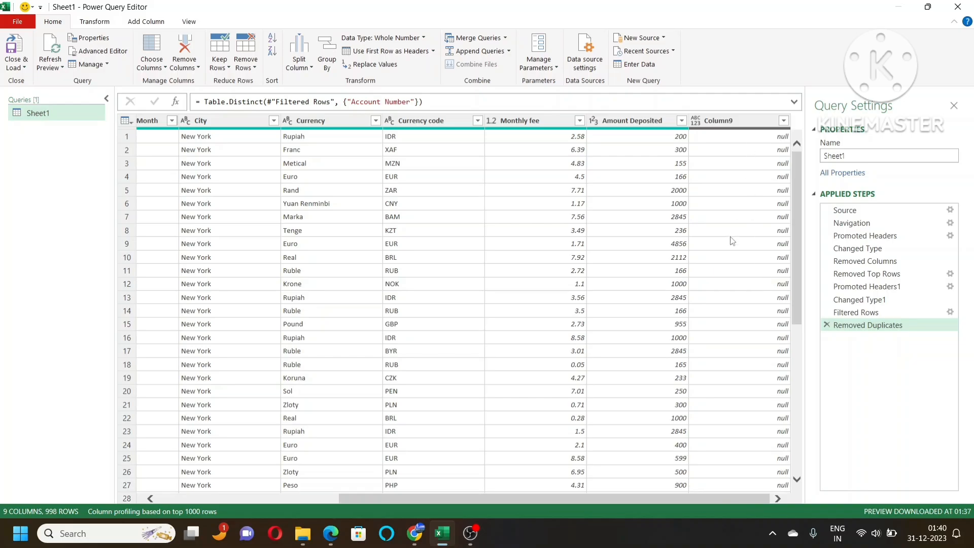
pyautogui.moveTo(710, 501); pyautogui.dragTo(457, 501)
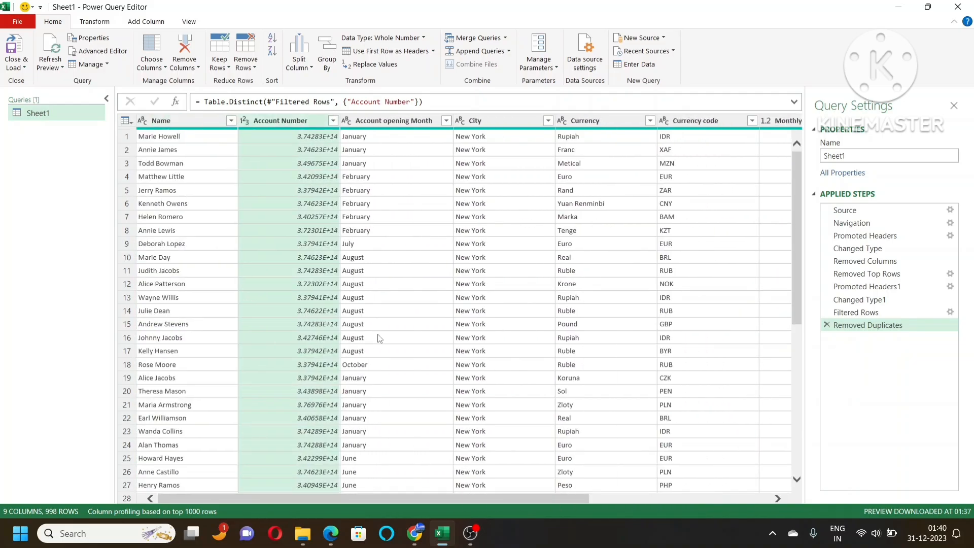
pyautogui.click(155, 67)
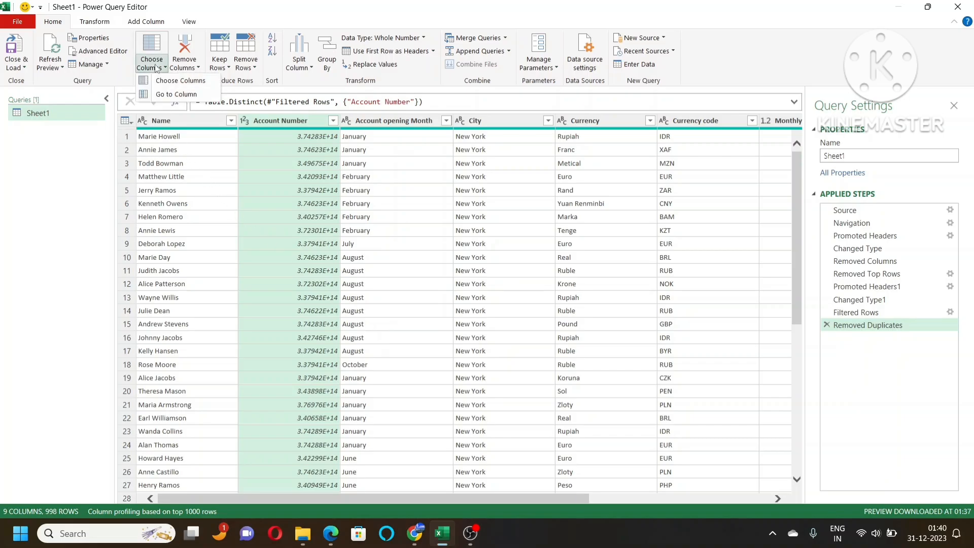
pyautogui.click(177, 80)
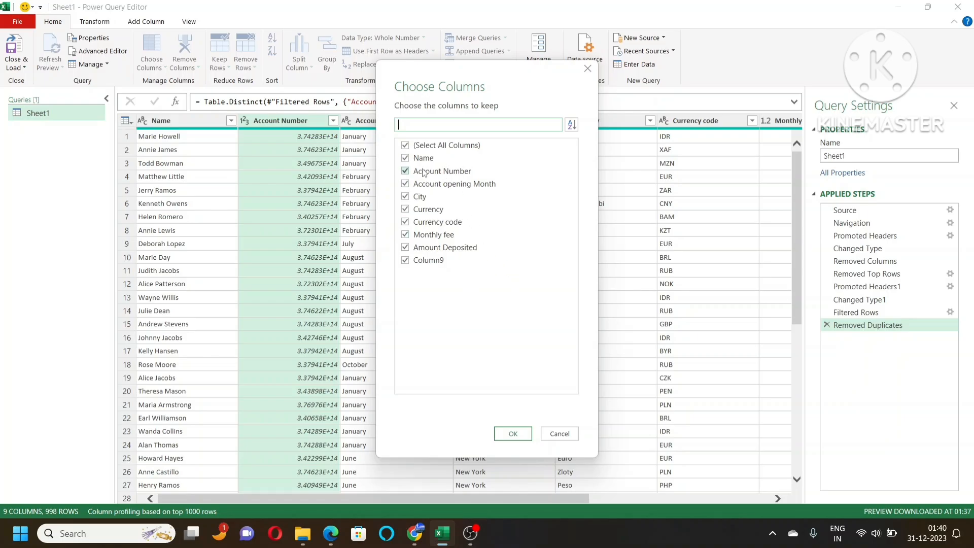
pyautogui.click(405, 146)
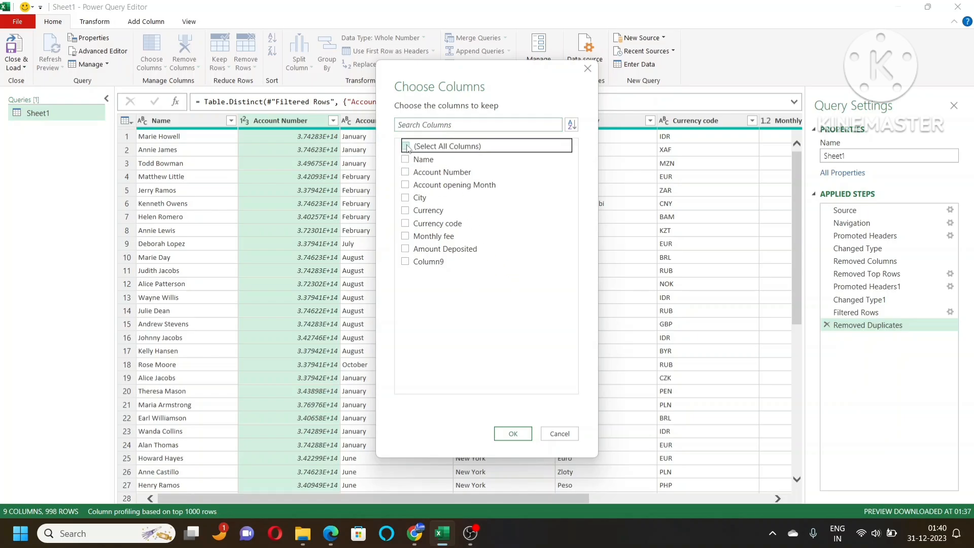
pyautogui.click(405, 261)
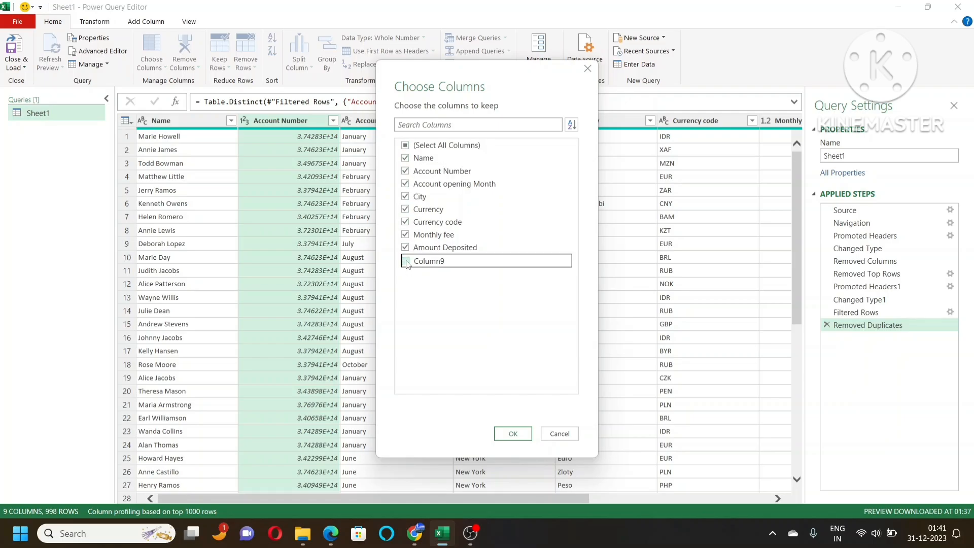
pyautogui.click(513, 434)
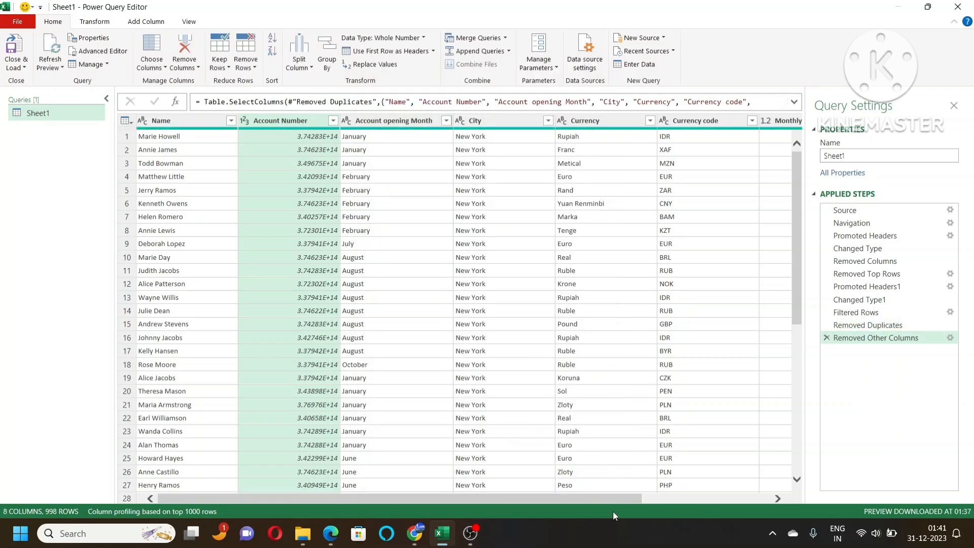
# Step: Start a column from examples based on all columns and enter Rupiah-ADR as the sample value for the first row
pyautogui.moveTo(605, 497); pyautogui.dragTo(698, 497)
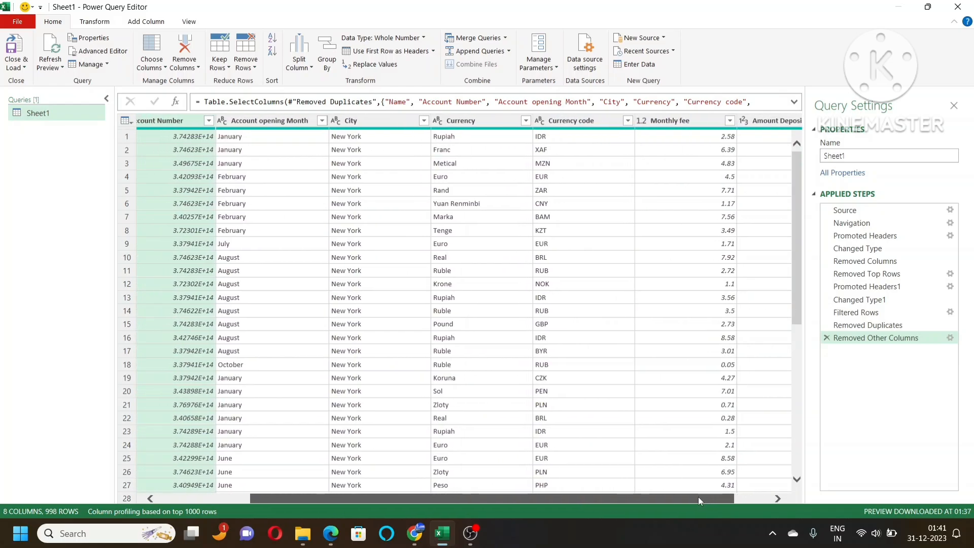
pyautogui.moveTo(689, 497); pyautogui.dragTo(595, 498)
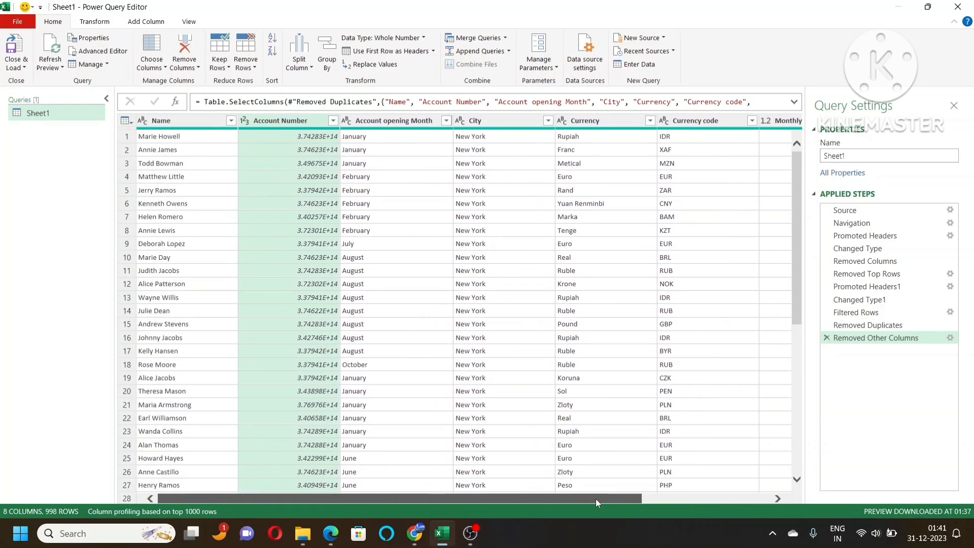
pyautogui.moveTo(595, 498); pyautogui.dragTo(750, 497)
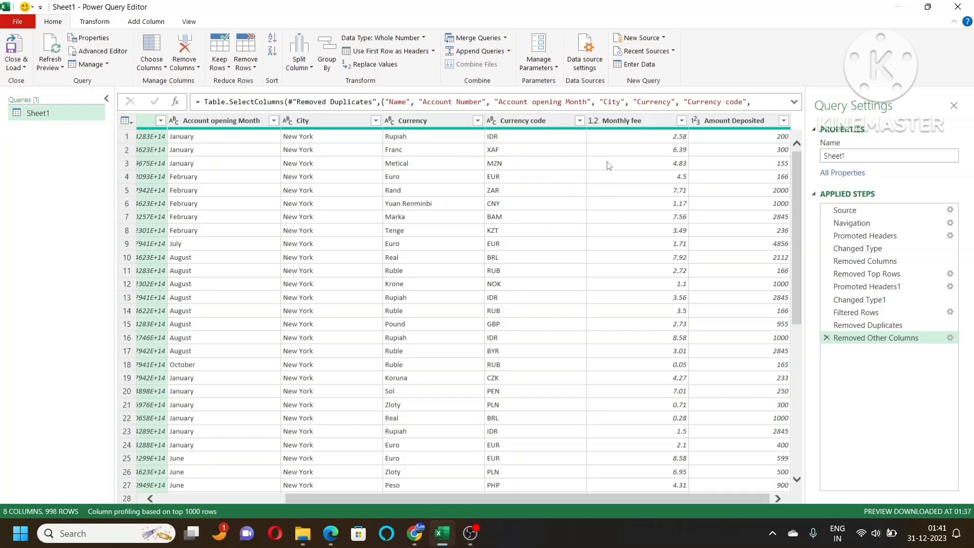
pyautogui.click(600, 207)
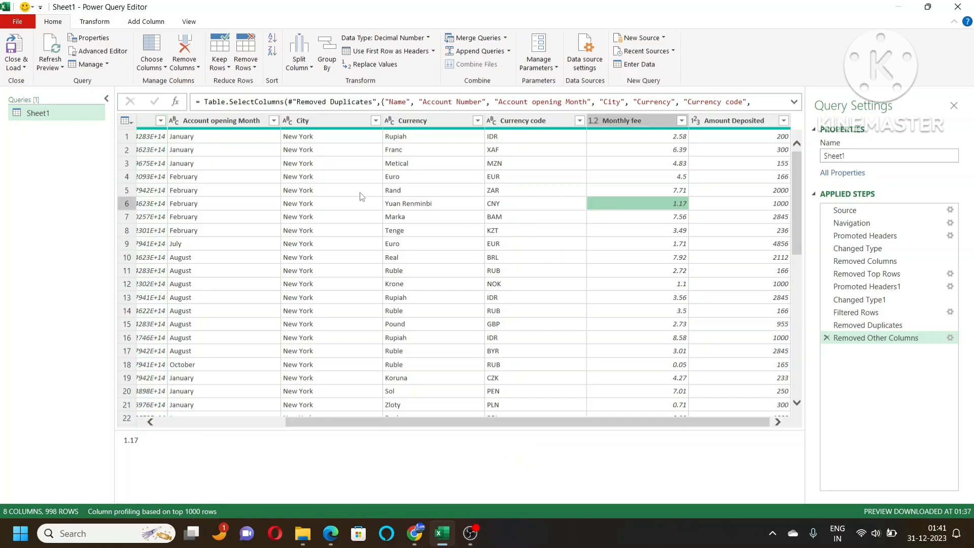
pyautogui.click(142, 24)
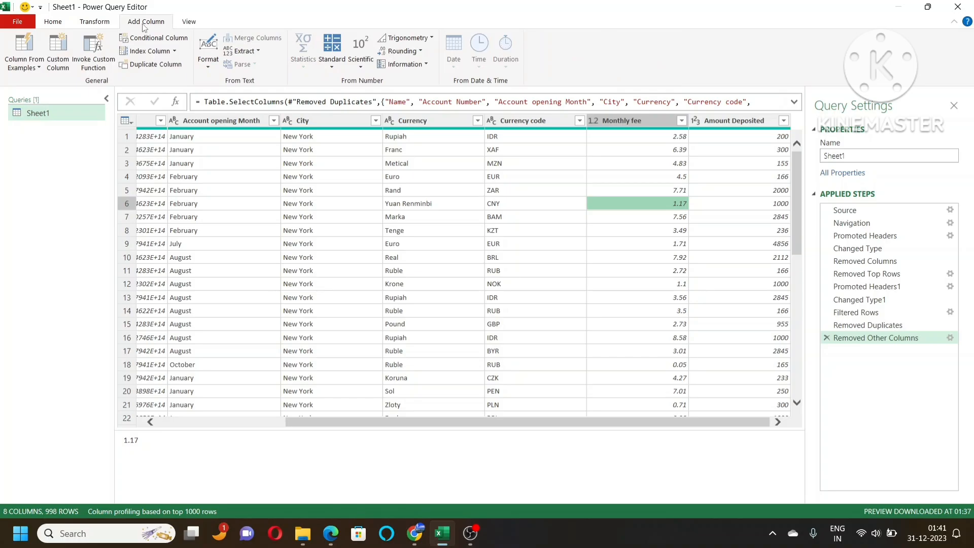
pyautogui.click(24, 47)
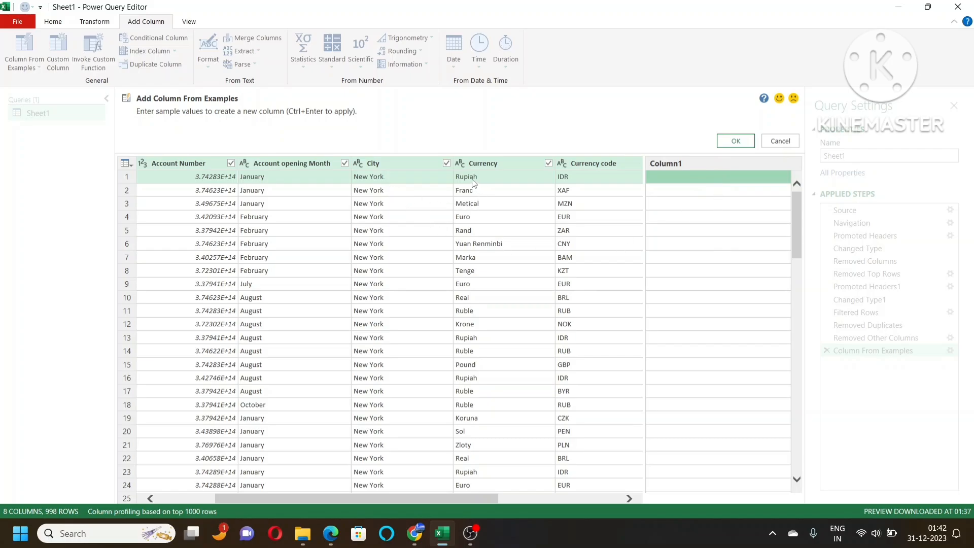
pyautogui.click(668, 181)
pyautogui.write('Rupia')
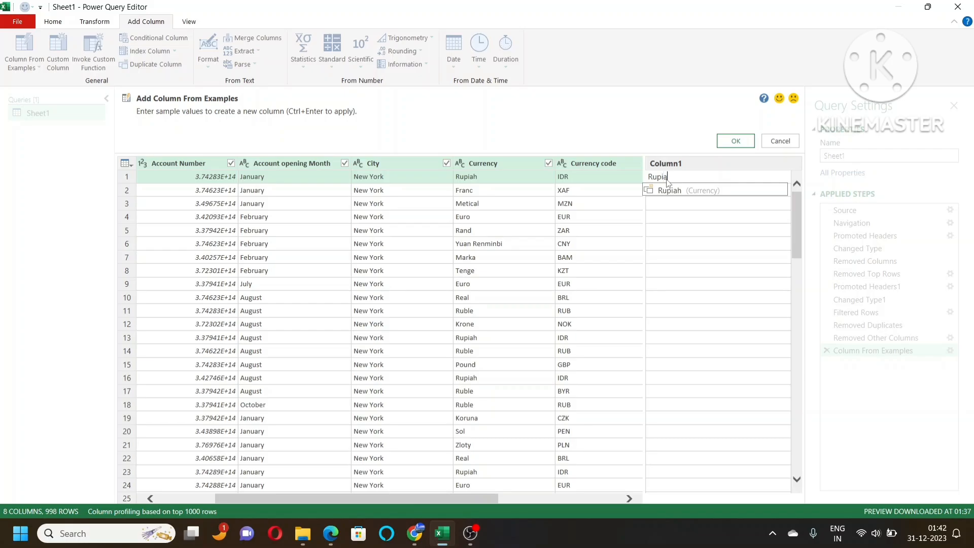
pyautogui.write('h-ADR')
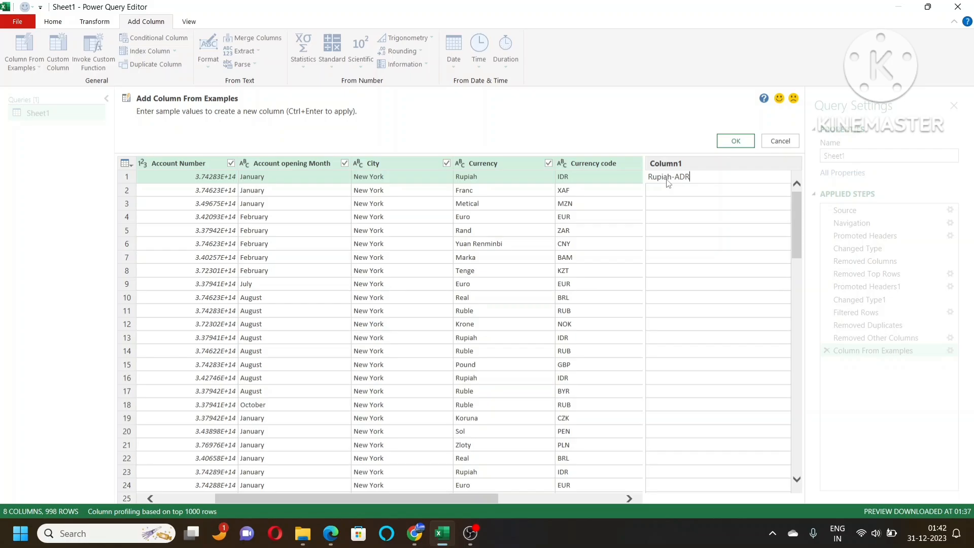
pyautogui.press('Return')
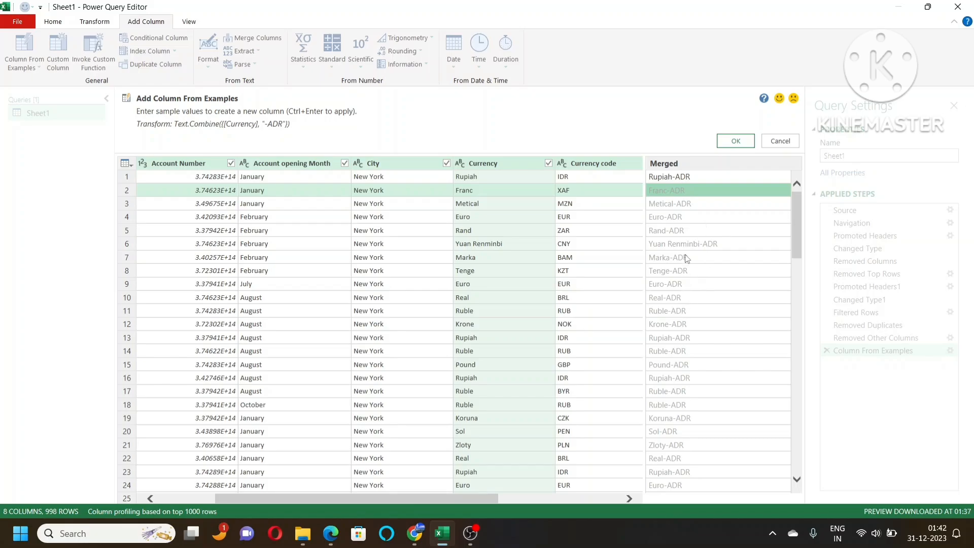
# Step: Review the suggested values down the example column and add it to the query
pyautogui.scroll(-3, 692, 303)
pyautogui.scroll(-2, 693, 303)
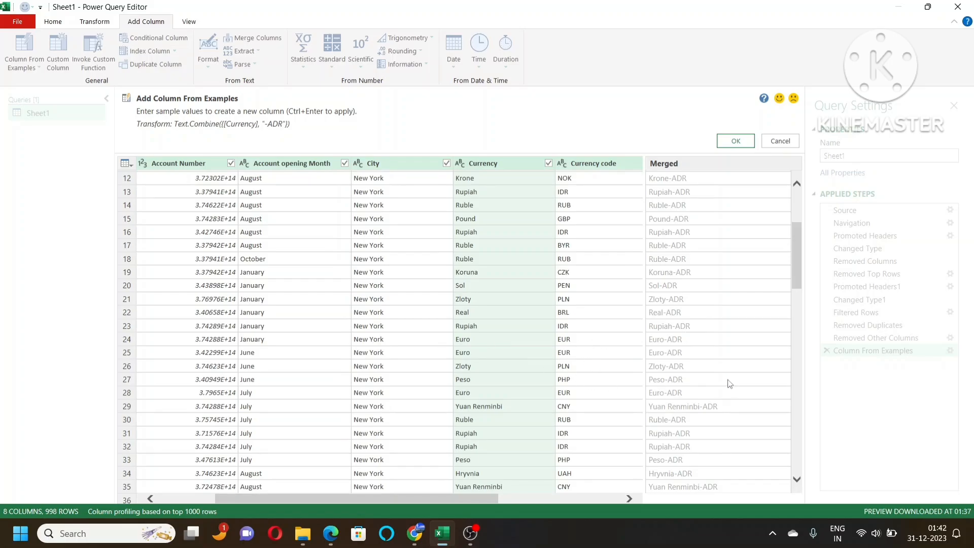
pyautogui.scroll(5, 731, 384)
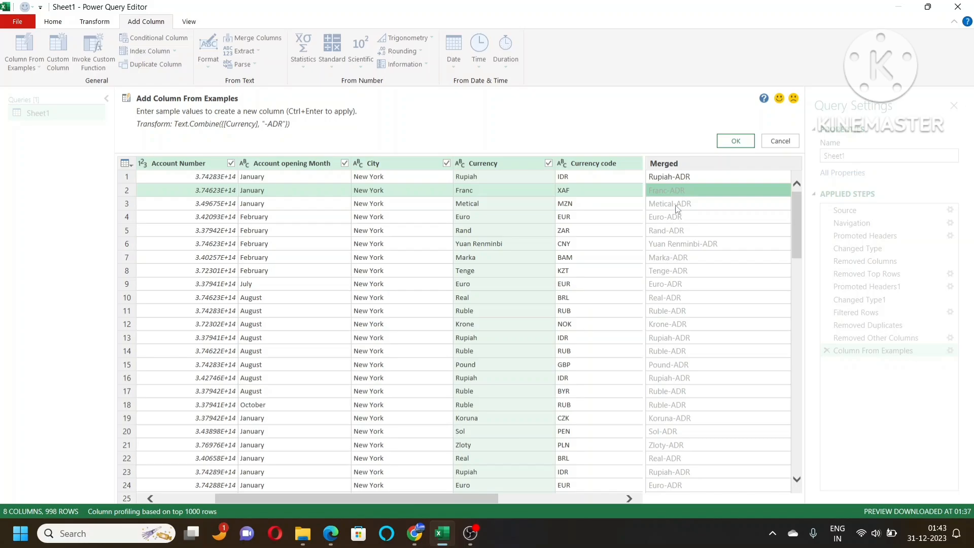
pyautogui.click(736, 142)
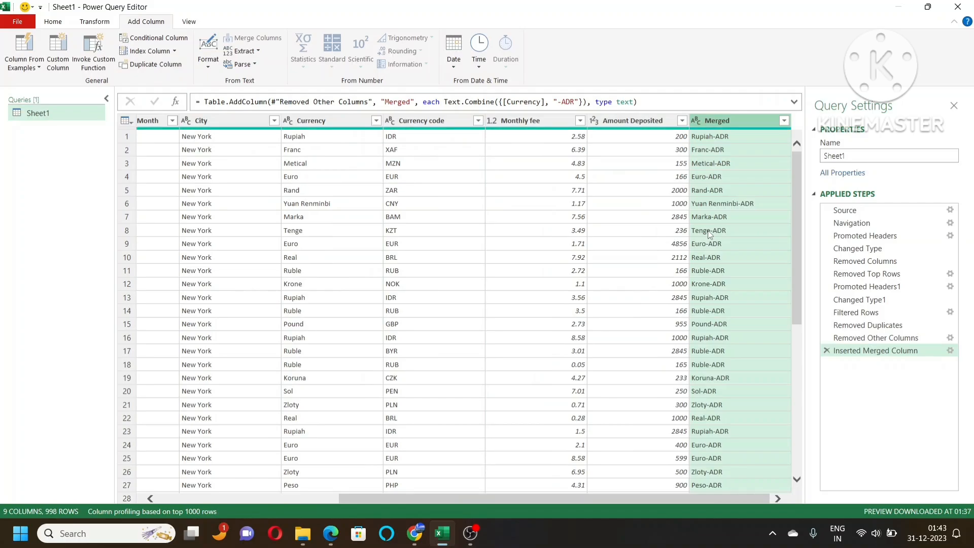
# Step: Rename the Merged column as Currency Code 2
pyautogui.rightClick(722, 122)
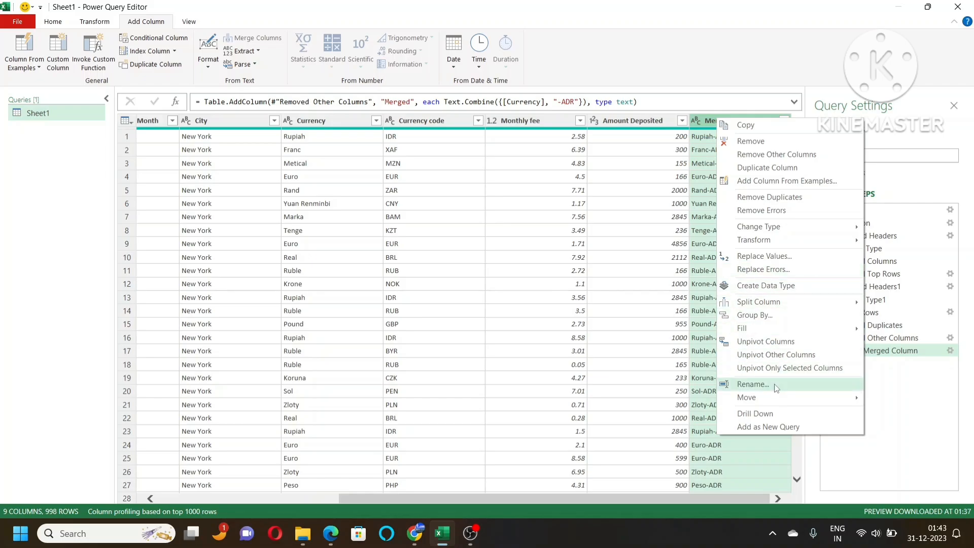
pyautogui.click(752, 384)
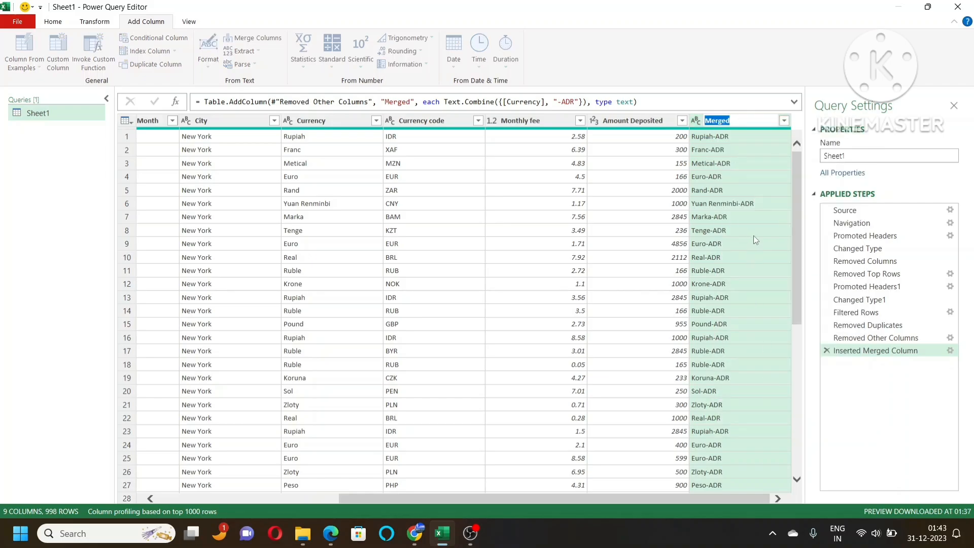
pyautogui.write('Currency Code 2')
pyautogui.press('Return')
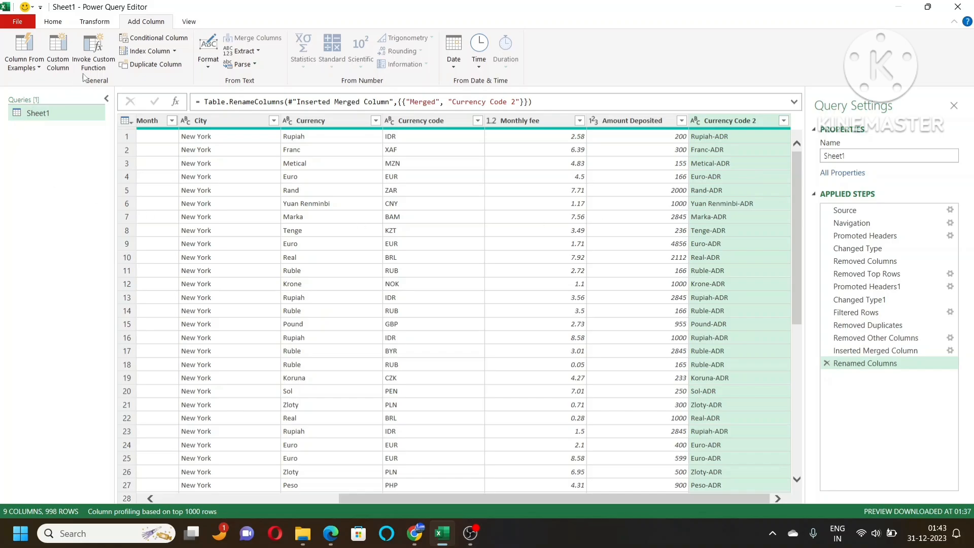
# Step: Start a conditional column named Ranking that outputs Gold when Amount Deposited is greater than or equal to 1000
pyautogui.click(161, 41)
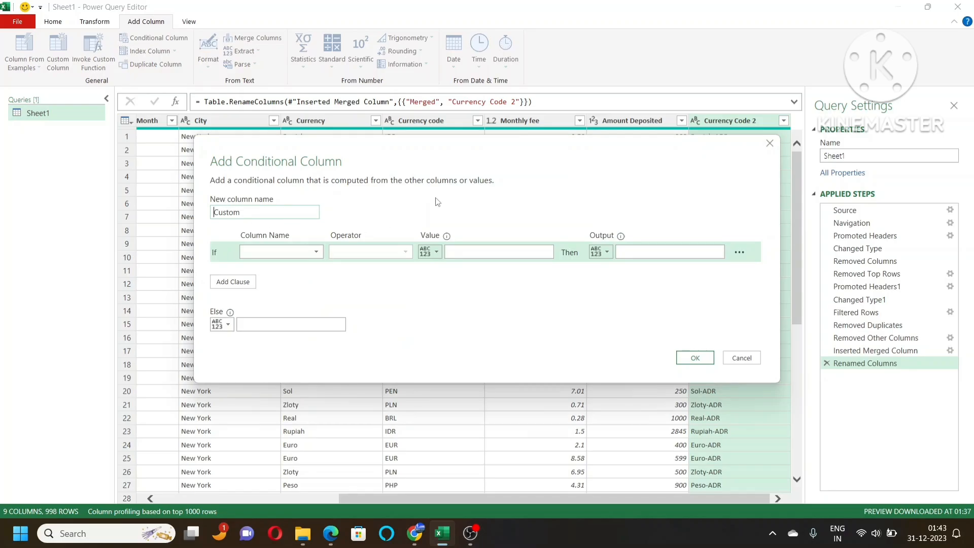
pyautogui.moveTo(488, 148); pyautogui.dragTo(503, 168)
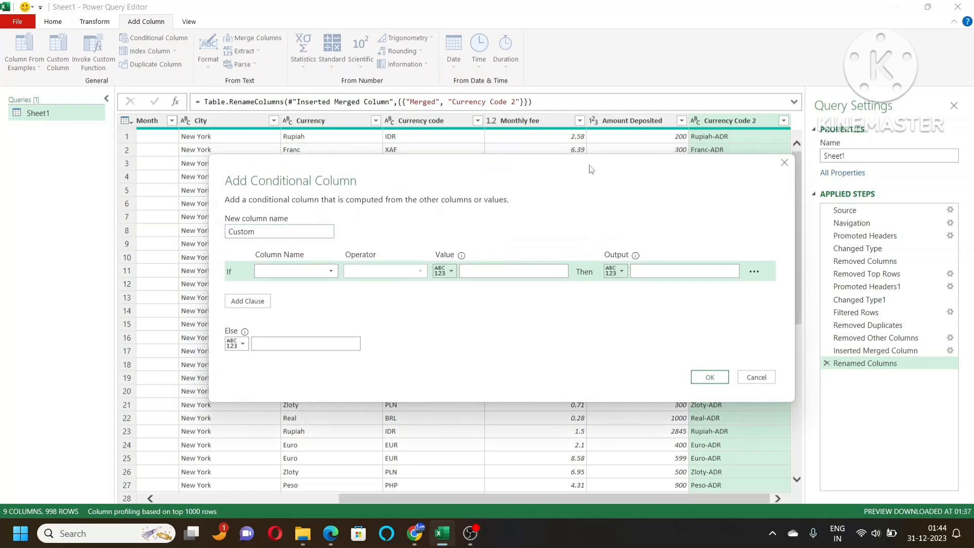
pyautogui.click(331, 273)
pyautogui.click(305, 374)
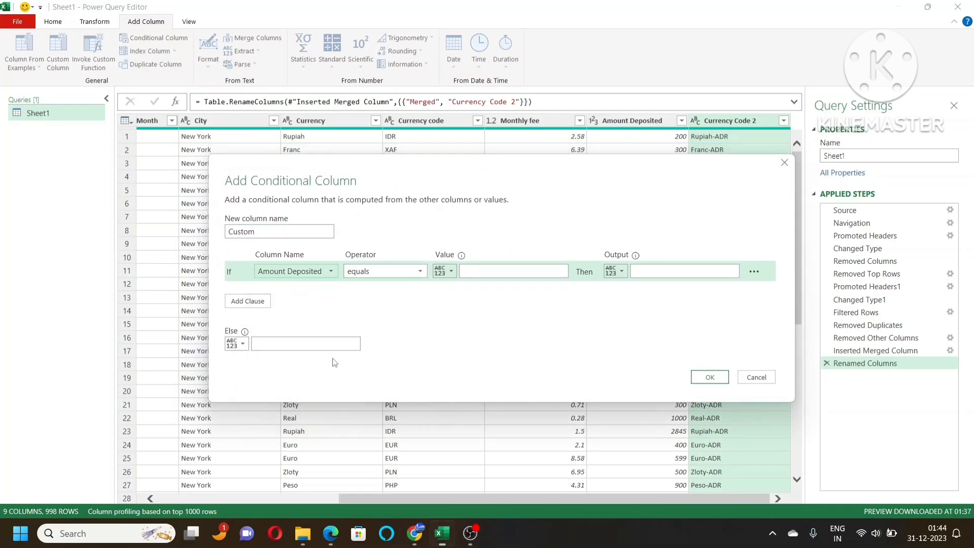
pyautogui.click(393, 275)
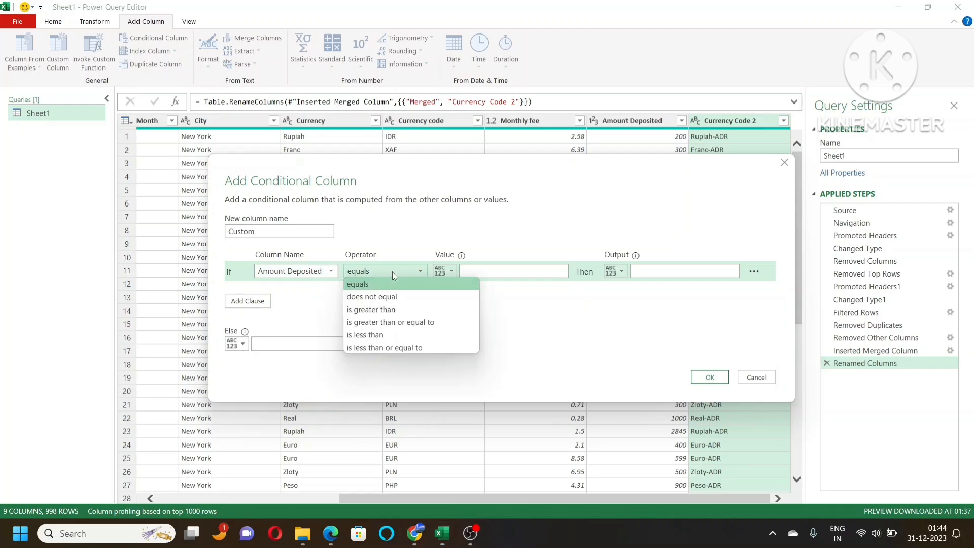
pyautogui.click(397, 322)
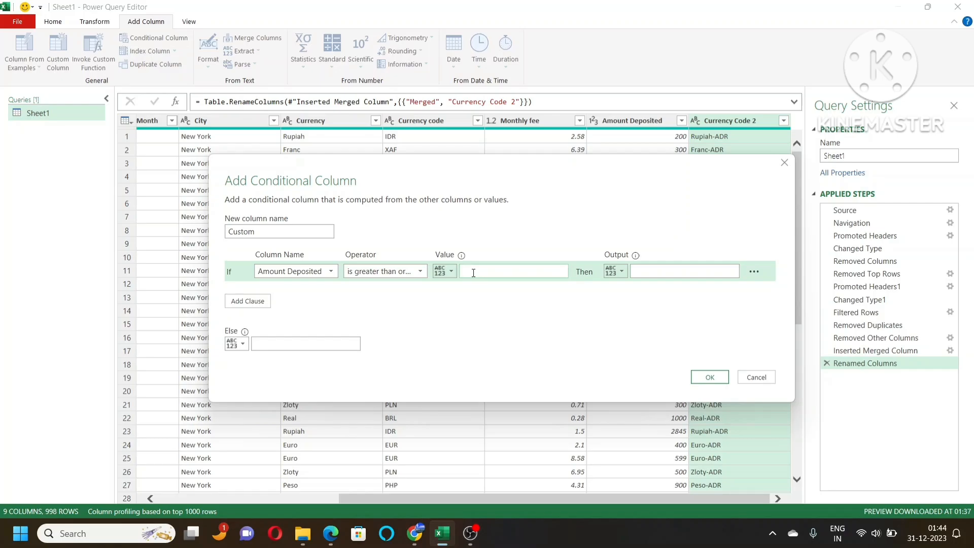
pyautogui.write('1000')
pyautogui.click(655, 269)
pyautogui.write('Gold')
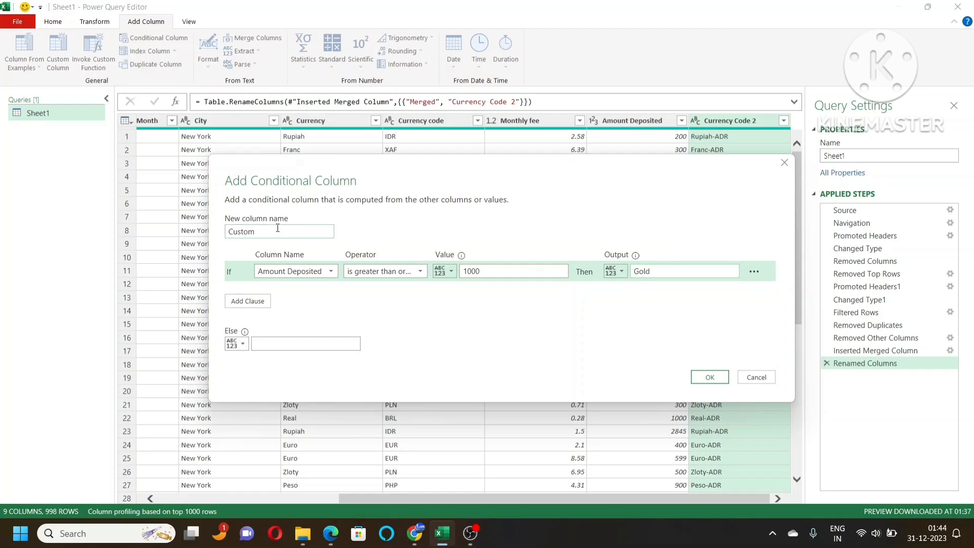
pyautogui.moveTo(278, 231); pyautogui.dragTo(177, 231)
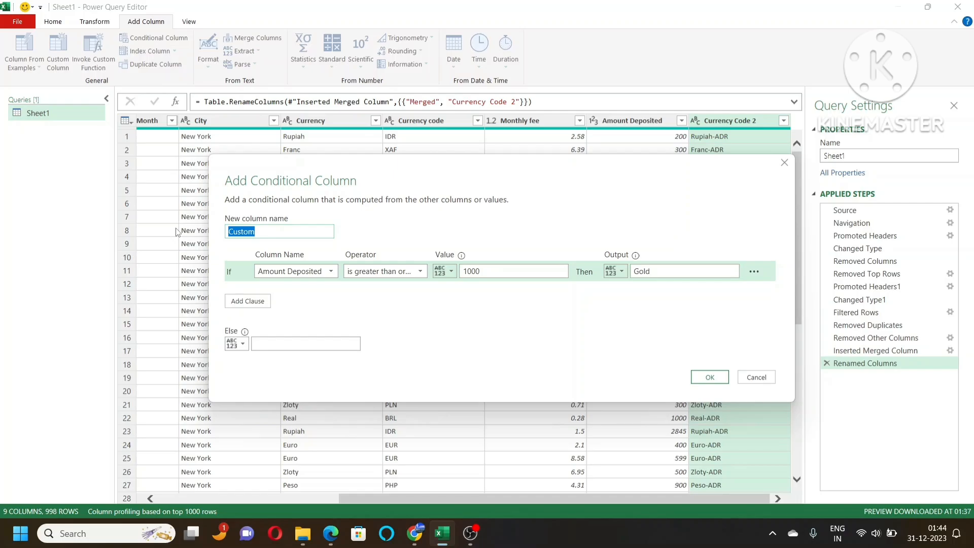
pyautogui.write('Ranking')
# Step: Add an else-if clause that outputs Silver when Amount Deposited is greater than or equal to 500
pyautogui.click(250, 302)
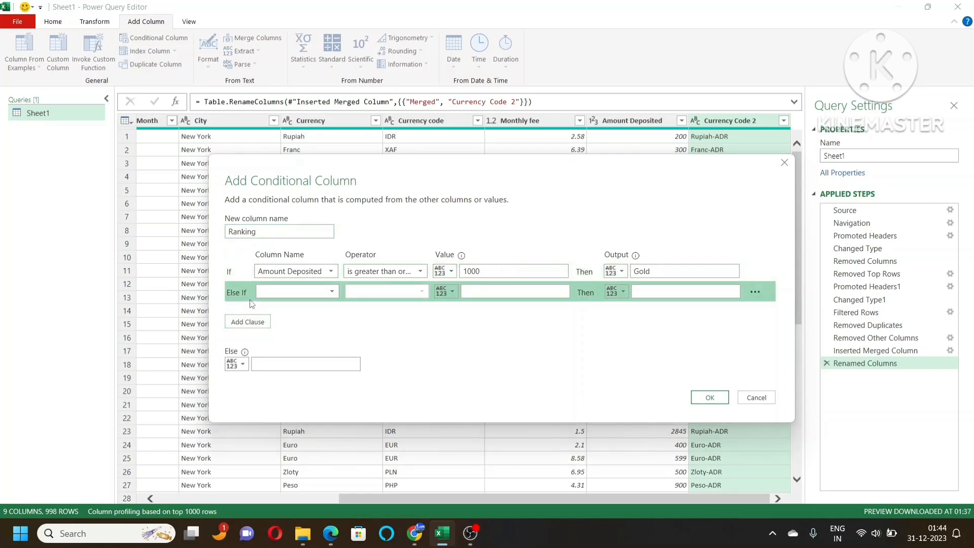
pyautogui.click(309, 294)
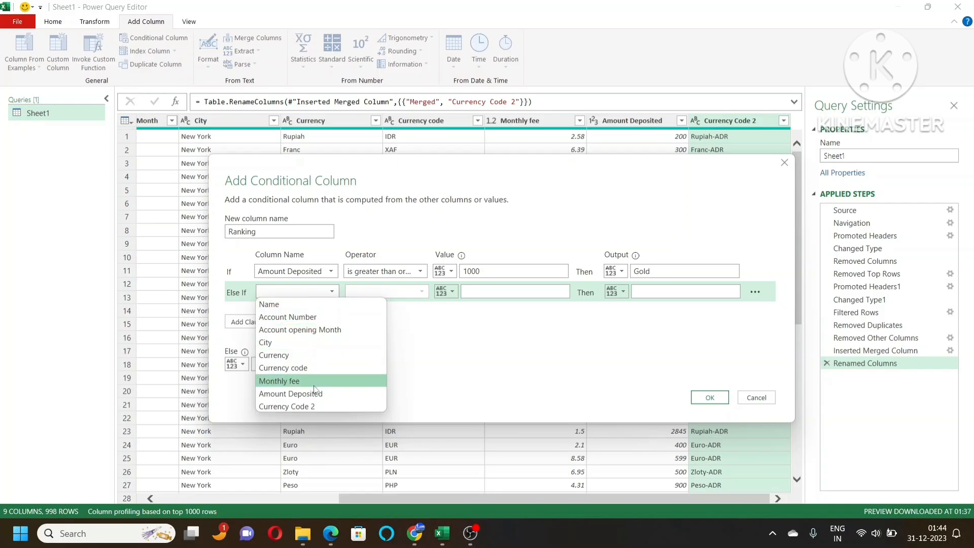
pyautogui.click(375, 394)
pyautogui.click(379, 292)
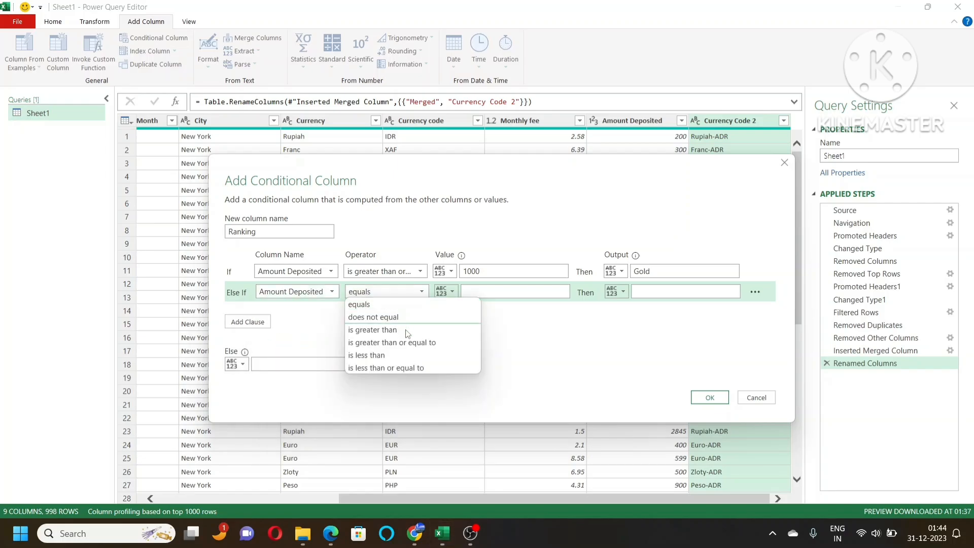
pyautogui.click(426, 342)
pyautogui.click(495, 290)
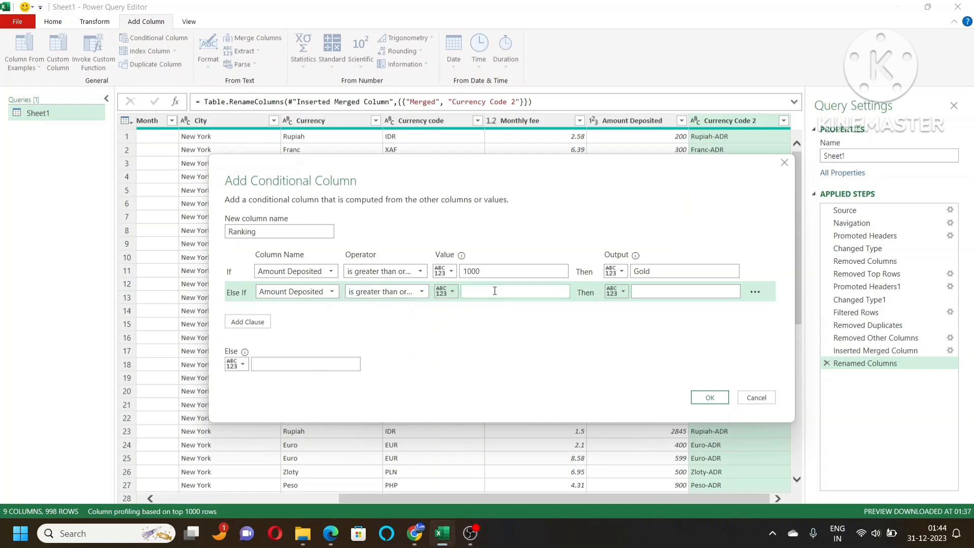
pyautogui.write('500')
pyautogui.click(649, 288)
pyautogui.write('Silver')
# Step: Set the else output to Bronze and add the conditional column to the query
pyautogui.click(274, 363)
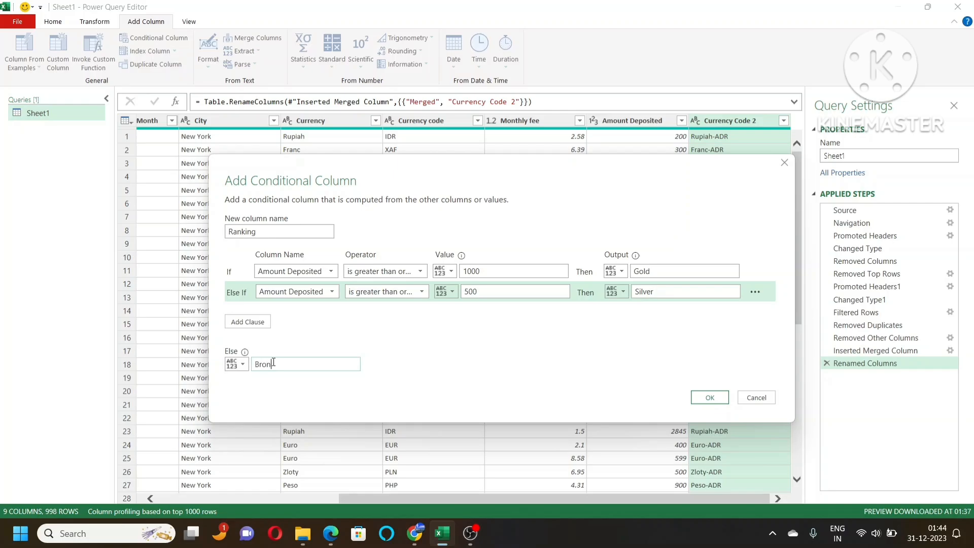
pyautogui.write('Bronze')
pyautogui.click(708, 398)
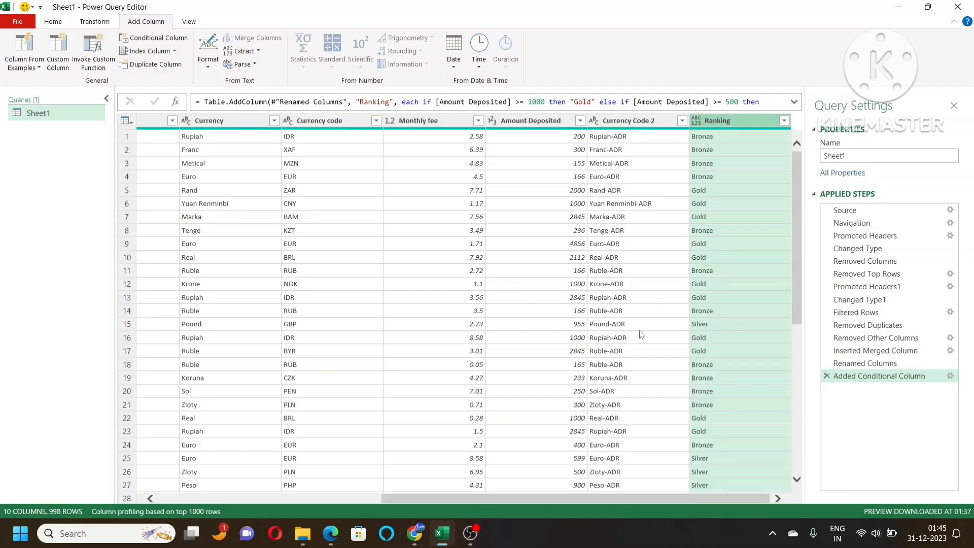
# Step: Close the query editor and load the cleaned query into the workbook as a table
pyautogui.scroll(-3, 718, 333)
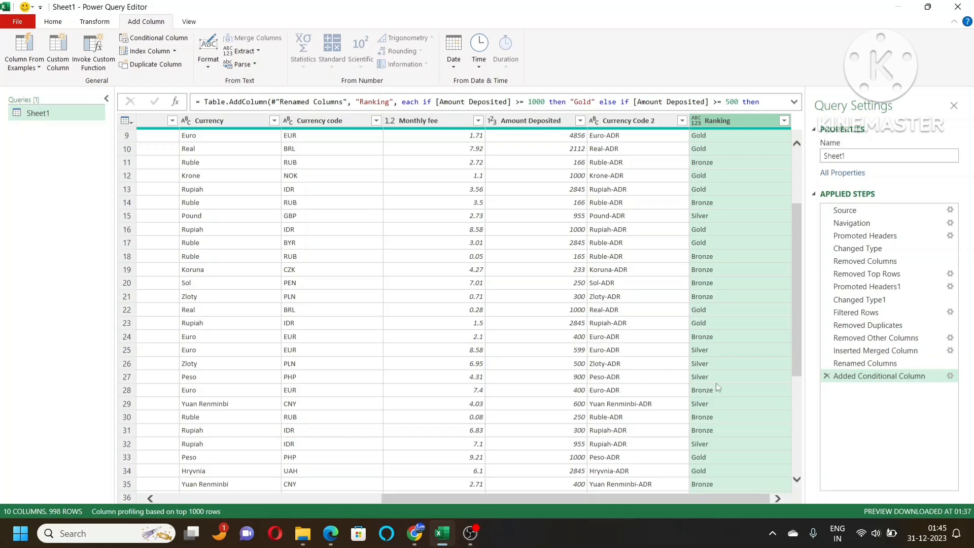
pyautogui.scroll(3, 717, 383)
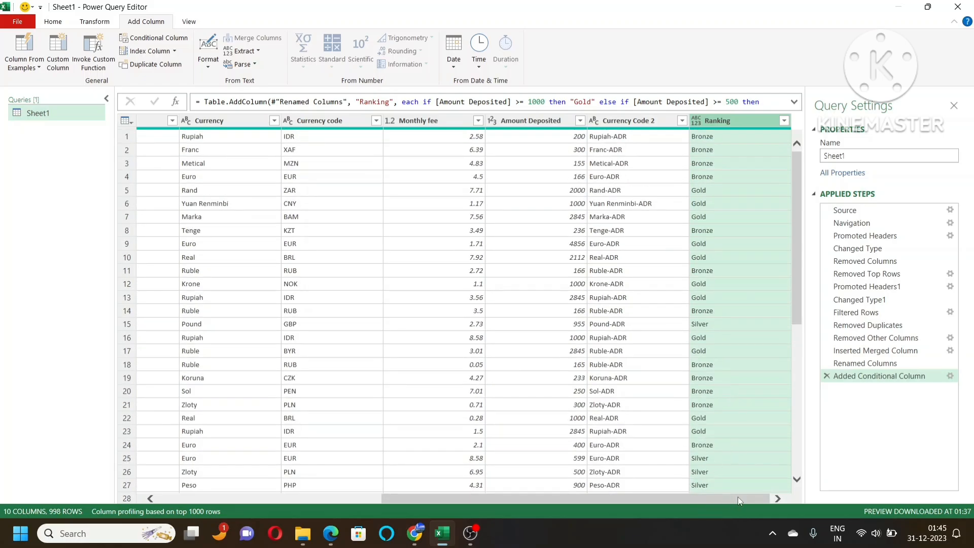
pyautogui.click(778, 499)
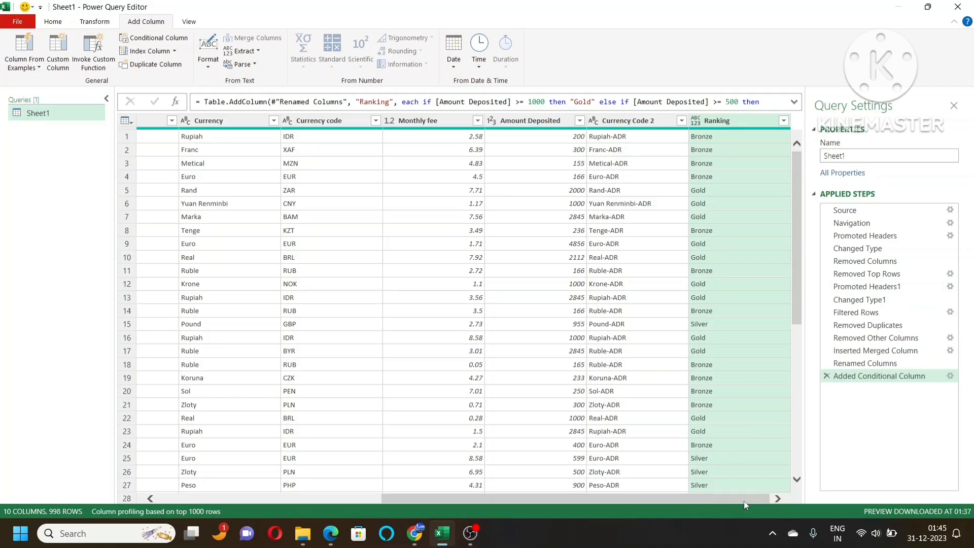
pyautogui.moveTo(744, 501); pyautogui.dragTo(507, 506)
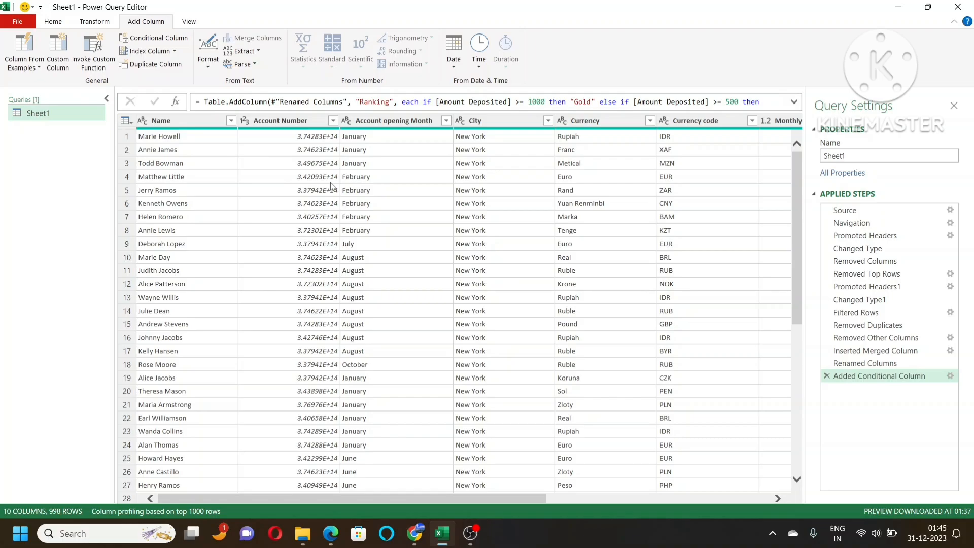
pyautogui.click(53, 23)
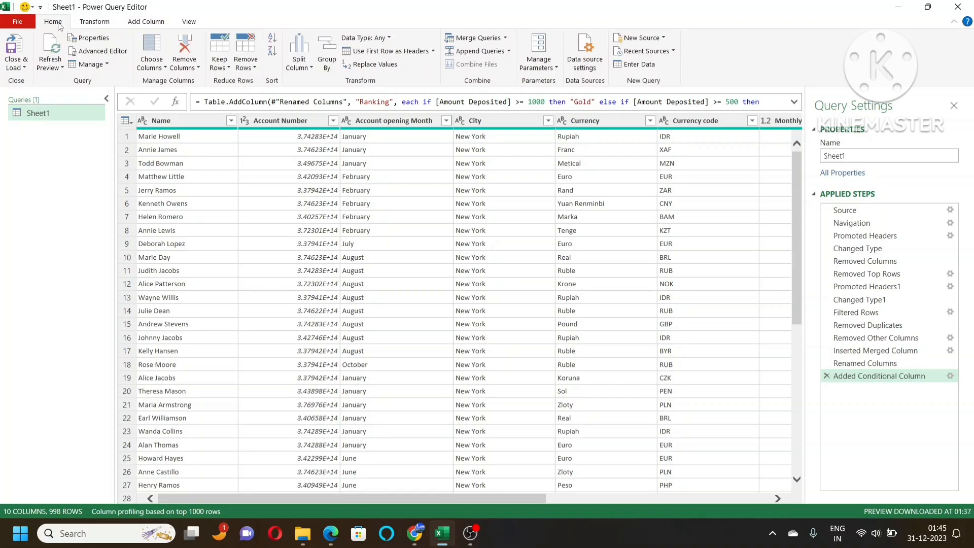
pyautogui.click(16, 68)
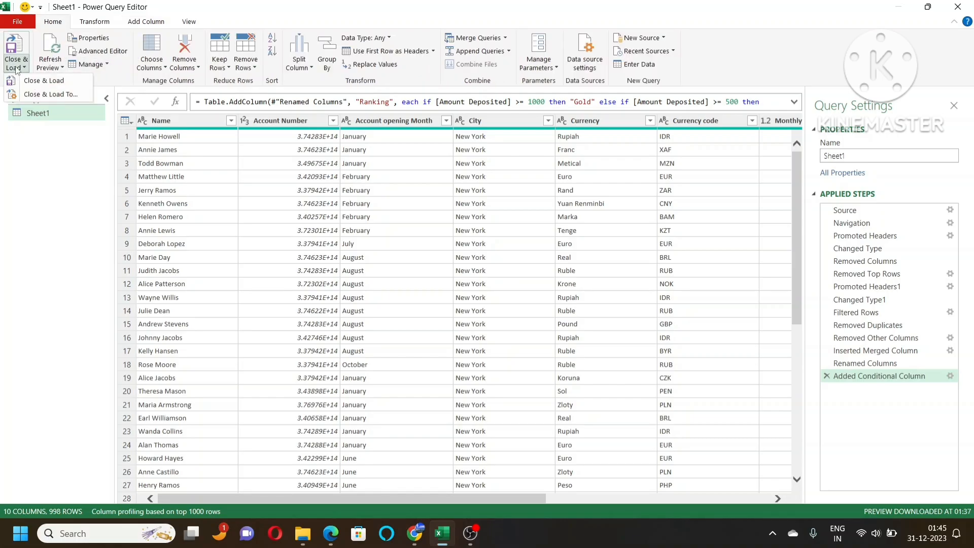
pyautogui.click(57, 82)
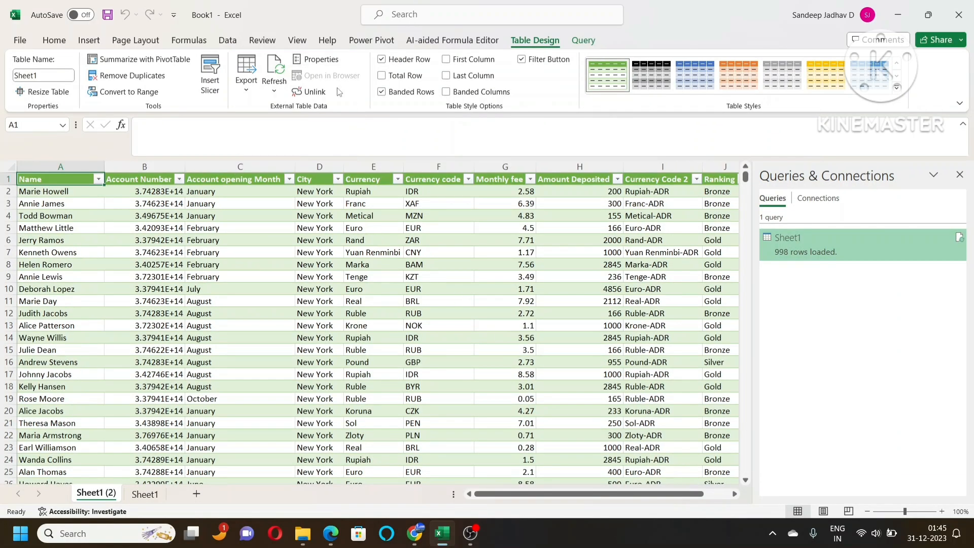
# Step: Save the workbook as Power Query result in the Power Query folder
pyautogui.click(19, 42)
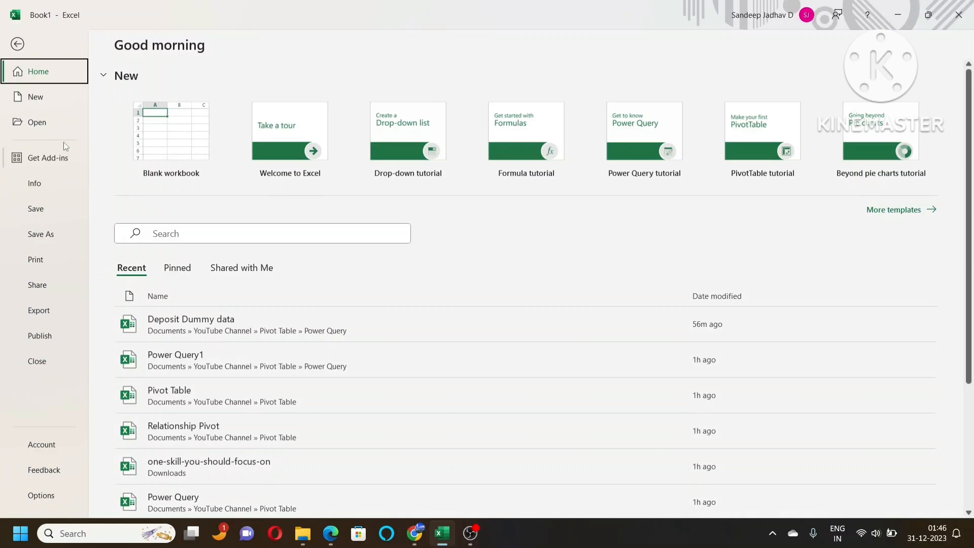
pyautogui.click(51, 236)
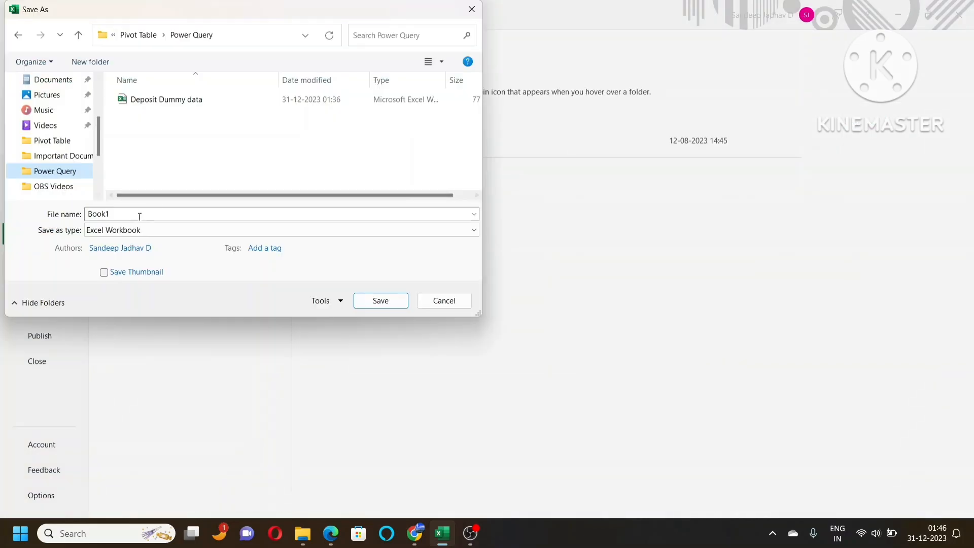
pyautogui.doubleClick(139, 215)
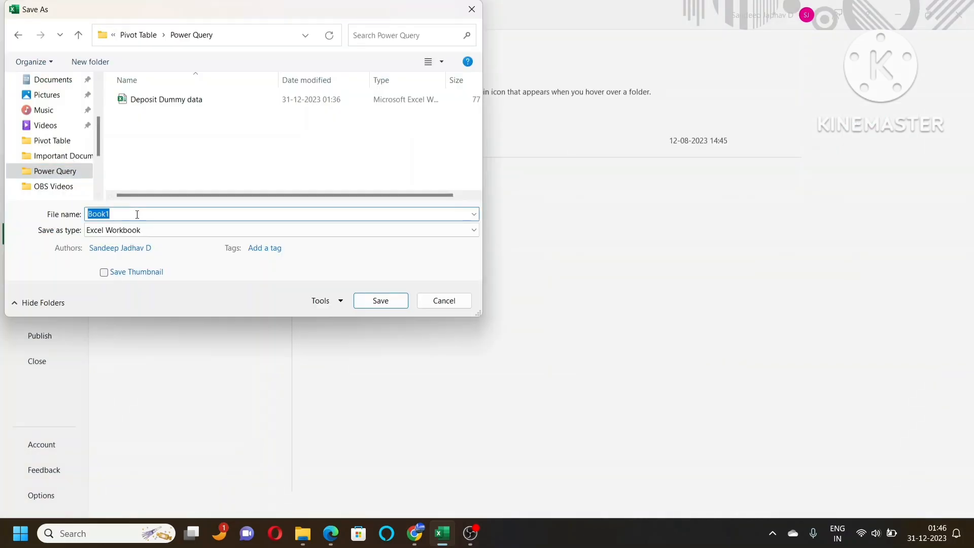
pyautogui.write('Power Query result')
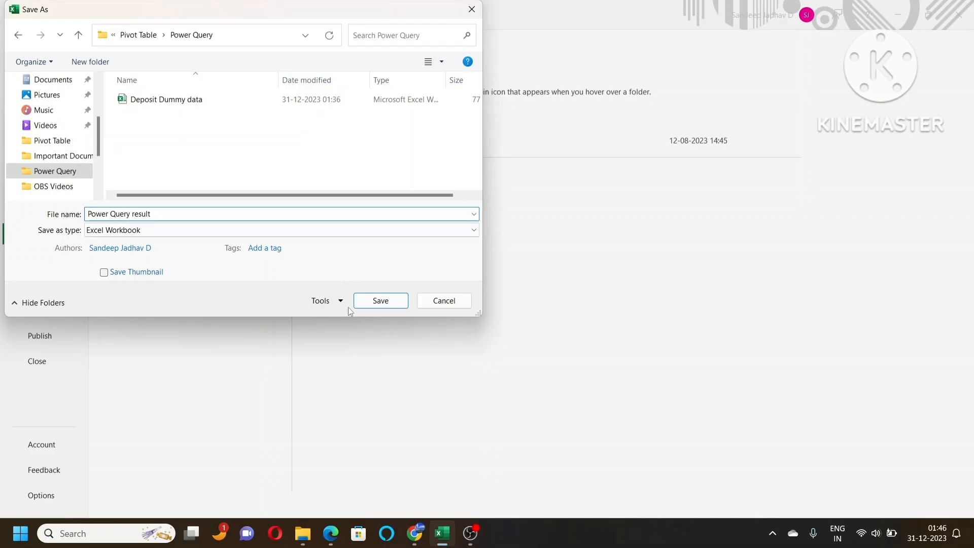
pyautogui.click(380, 303)
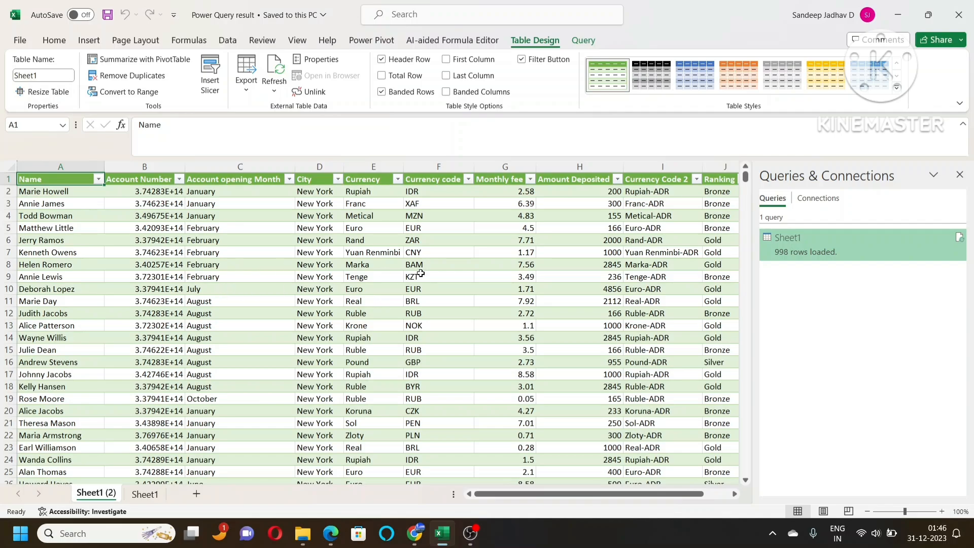
# Step: Create a PivotTable from the loaded table using the PivotTable and PivotChart Wizard with its default settings
pyautogui.click(389, 274)
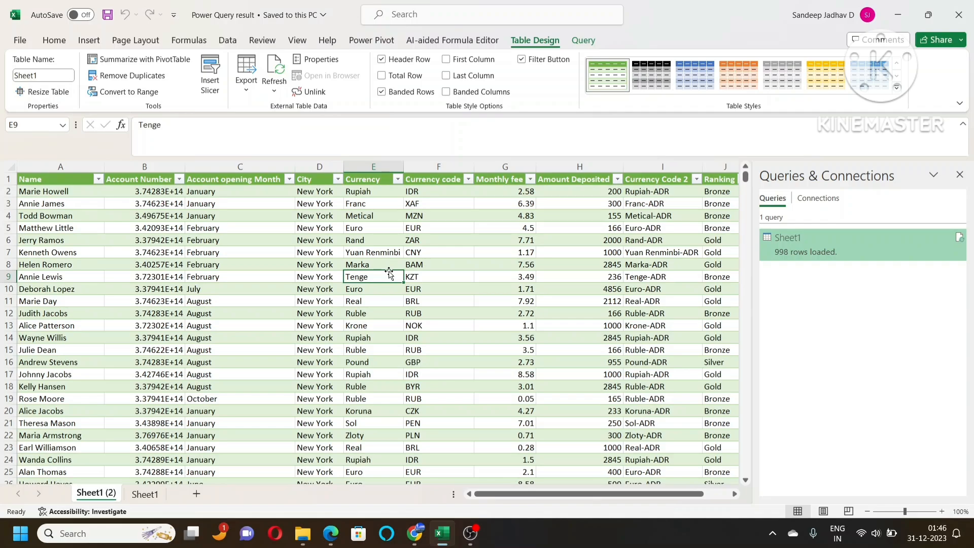
pyautogui.press('alt')
pyautogui.press('d')
pyautogui.press('p')
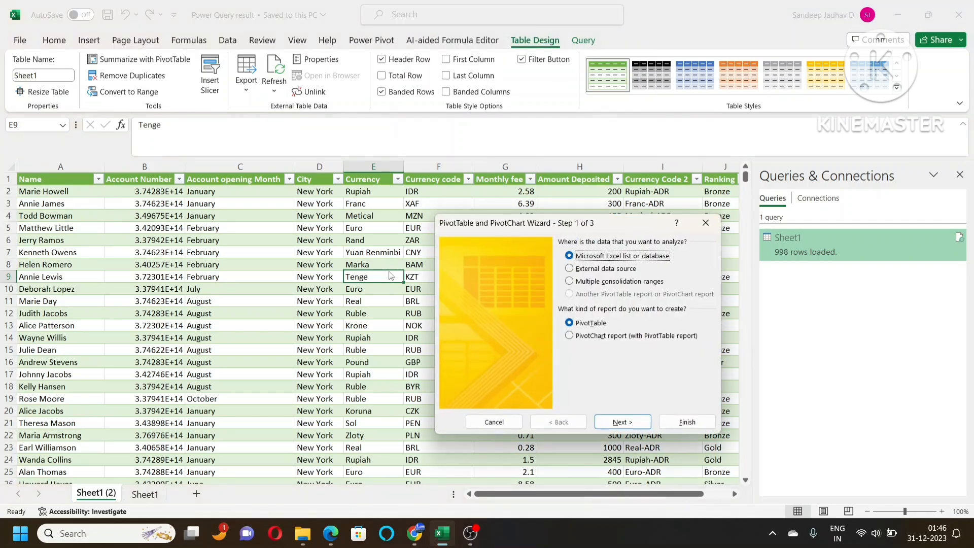
pyautogui.click(687, 423)
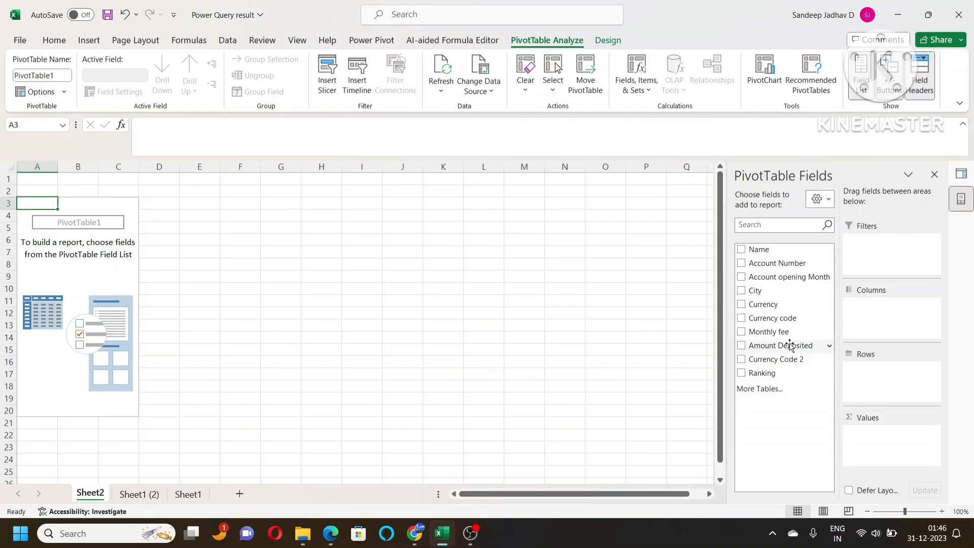
# Step: Lay out the PivotTable with City as rows and the sum of Amount Deposited as values
pyautogui.moveTo(740, 306); pyautogui.dragTo(877, 387)
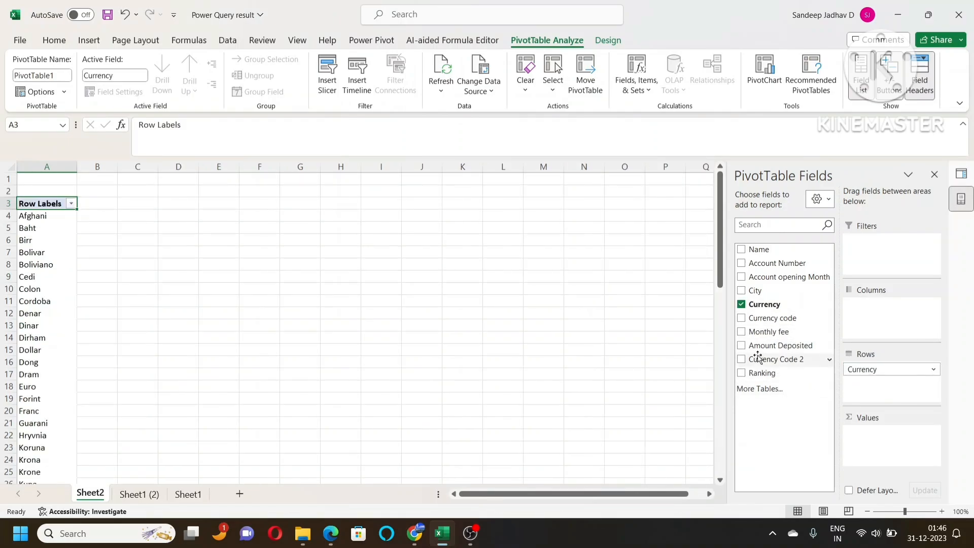
pyautogui.moveTo(874, 378); pyautogui.dragTo(787, 331)
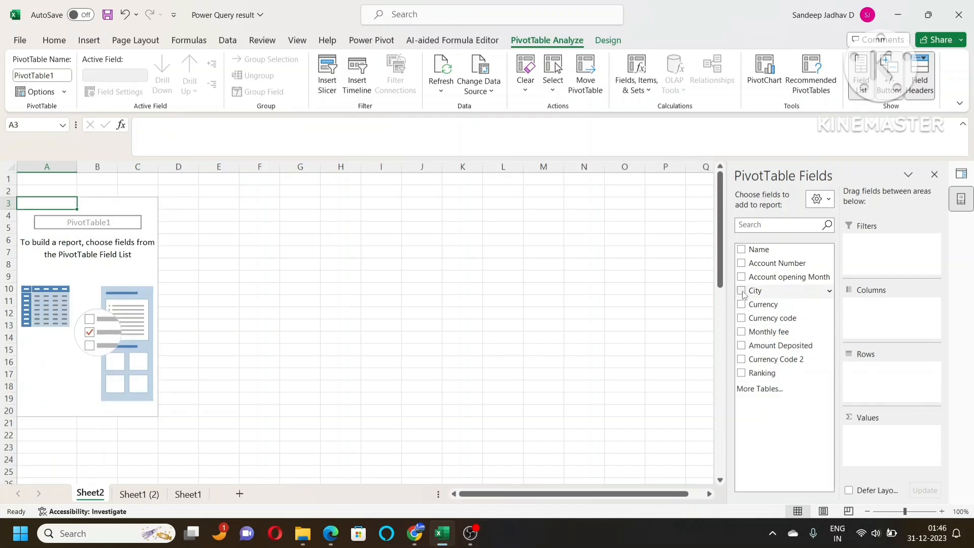
pyautogui.moveTo(755, 290); pyautogui.dragTo(867, 375)
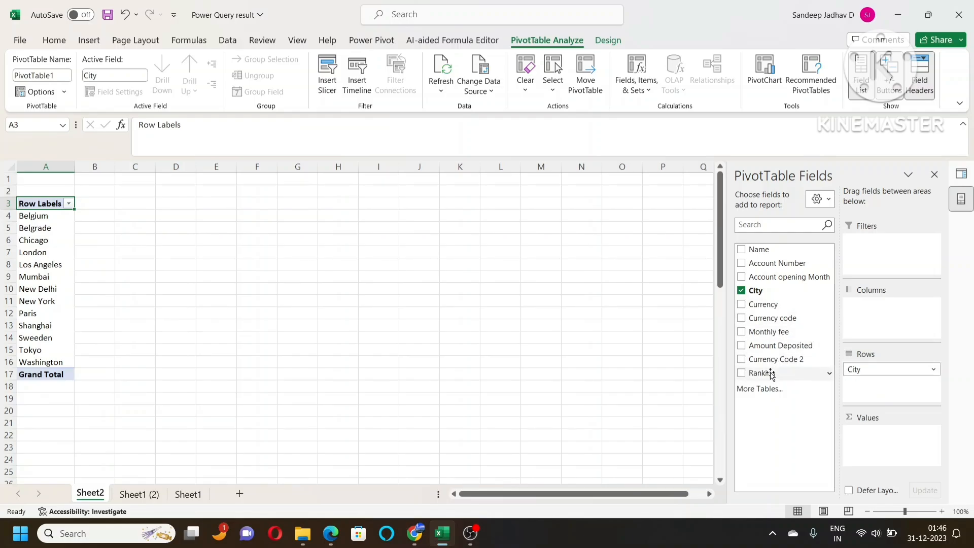
pyautogui.moveTo(770, 346); pyautogui.dragTo(885, 448)
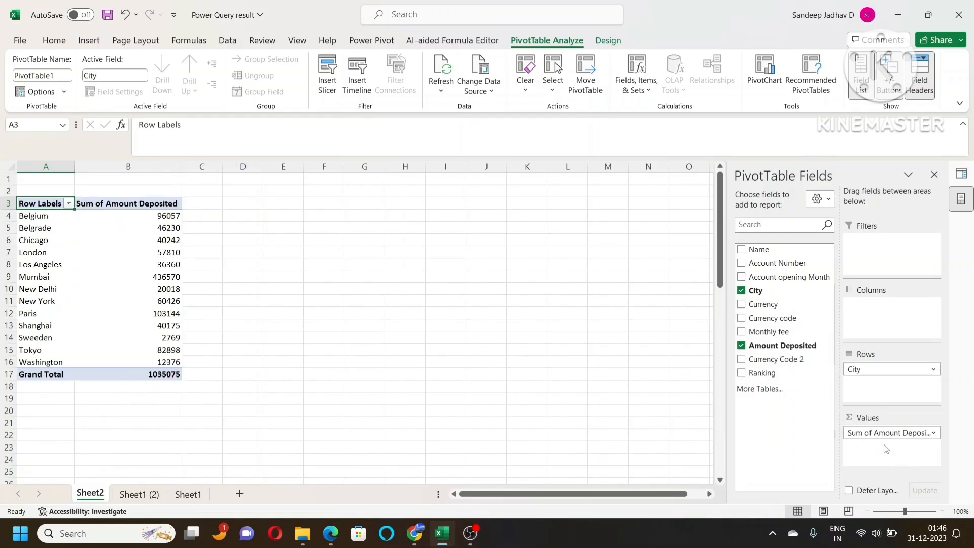
# Step: Examine the summed deposit amounts of the individual cities in the PivotTable
pyautogui.moveTo(142, 251)
pyautogui.click(151, 219)
pyautogui.click(148, 256)
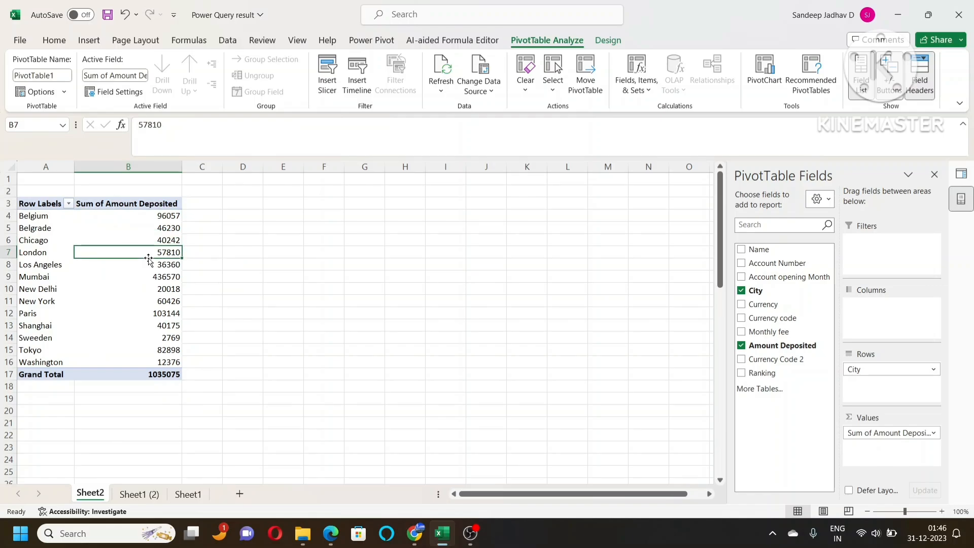
pyautogui.click(154, 305)
pyautogui.click(153, 339)
pyautogui.click(155, 218)
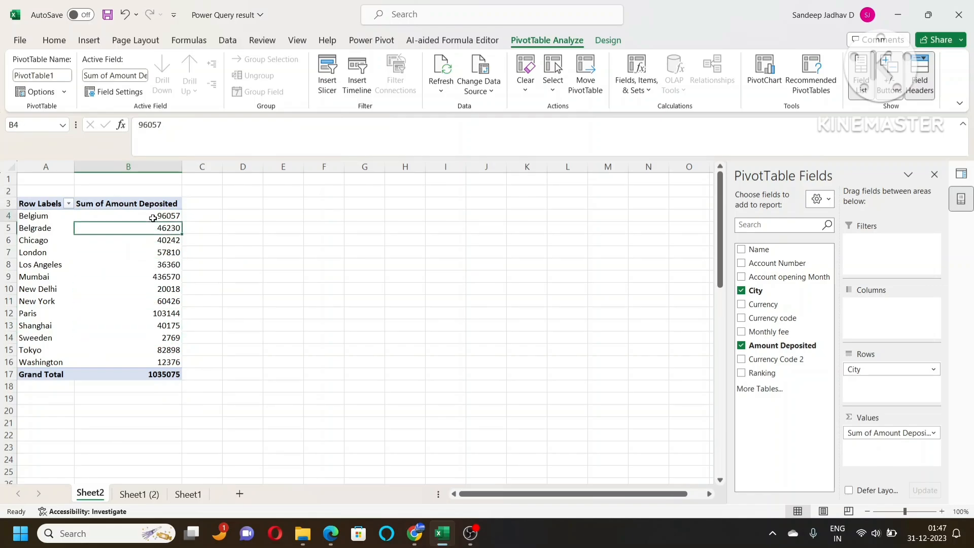
pyautogui.click(148, 269)
pyautogui.click(146, 313)
pyautogui.click(150, 299)
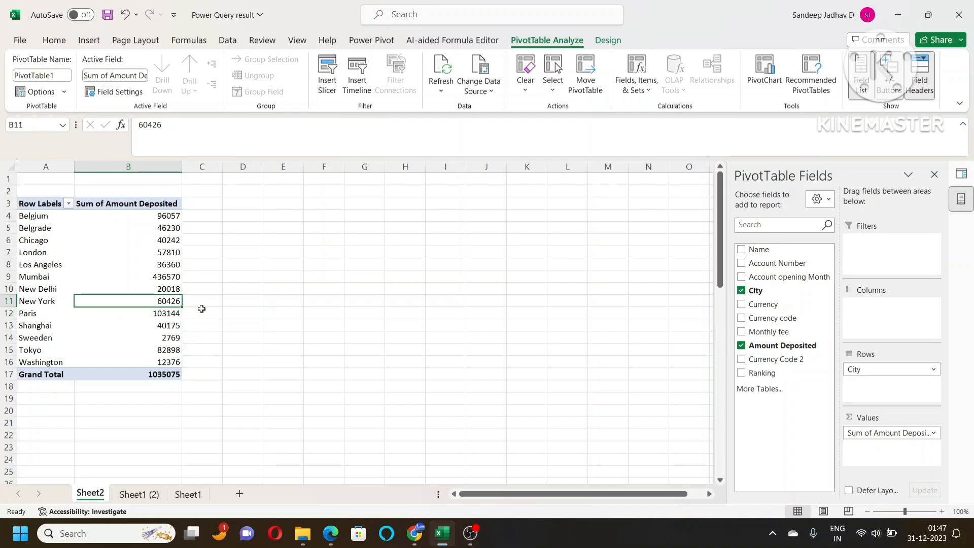
# Step: Save the Power Query result workbook with its new PivotTable
pyautogui.click(107, 15)
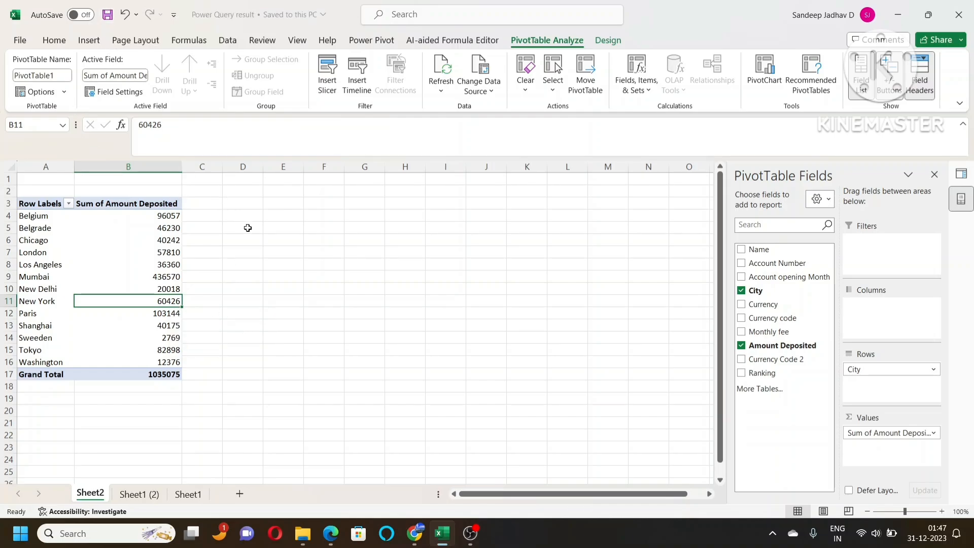
pyautogui.hotkey('alt', 'Tab')
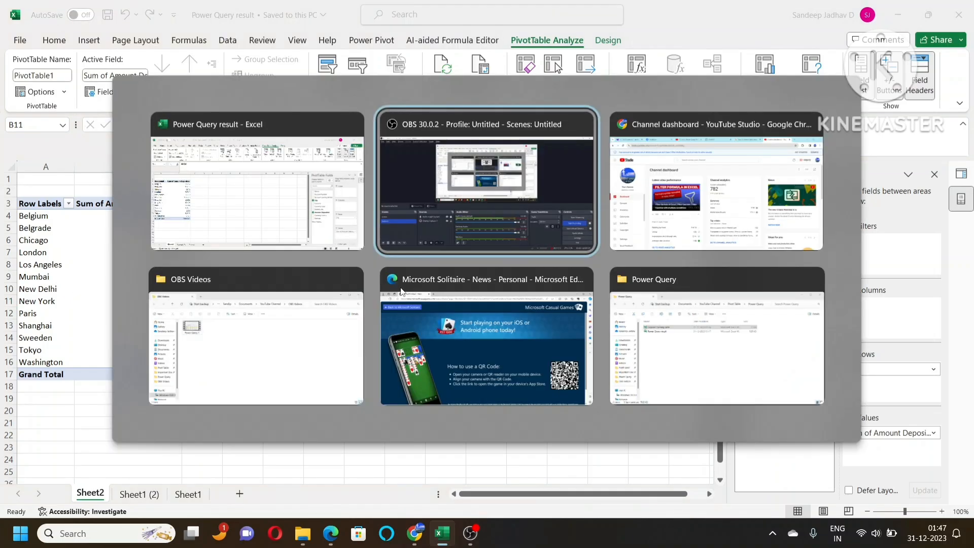
pyautogui.hotkey('alt', 'shift', 'Tab')
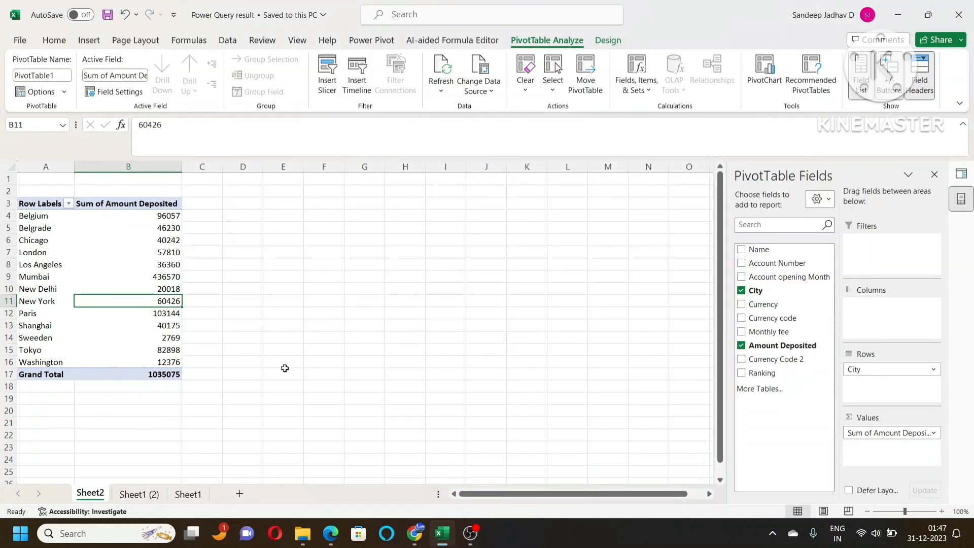
# Step: Review the loaded table and the New York row of the PivotTable, and close the Power Query result workbook
pyautogui.click(130, 500)
pyautogui.scroll(-2, 297, 327)
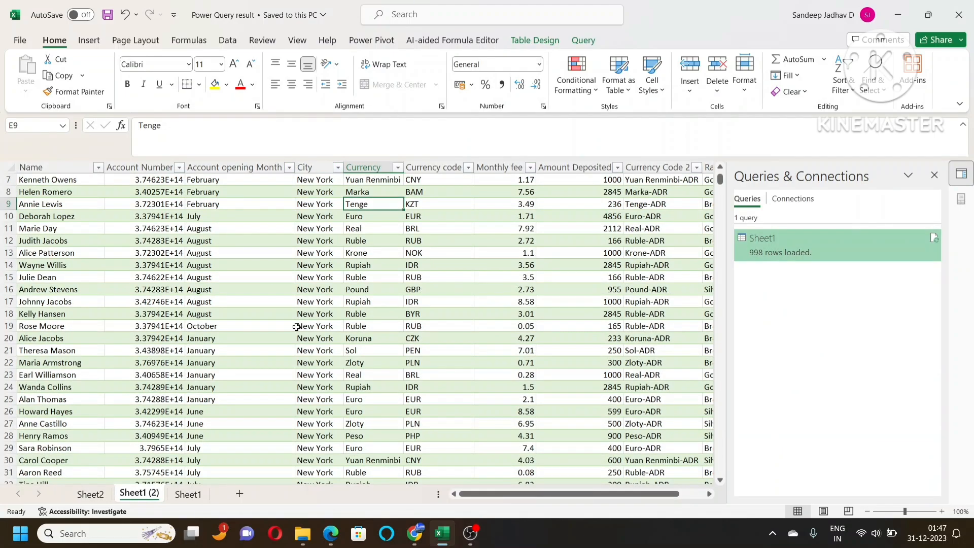
pyautogui.scroll(2, 296, 327)
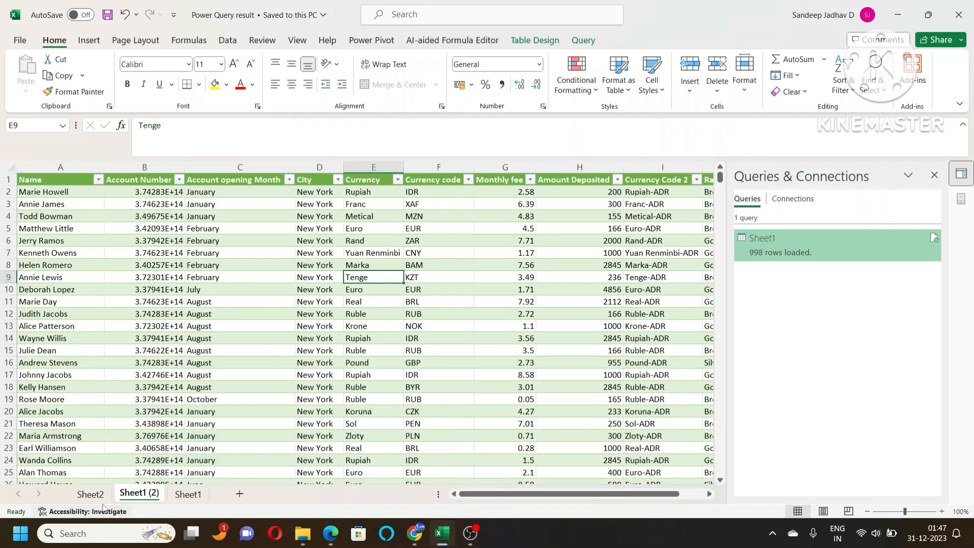
pyautogui.click(91, 492)
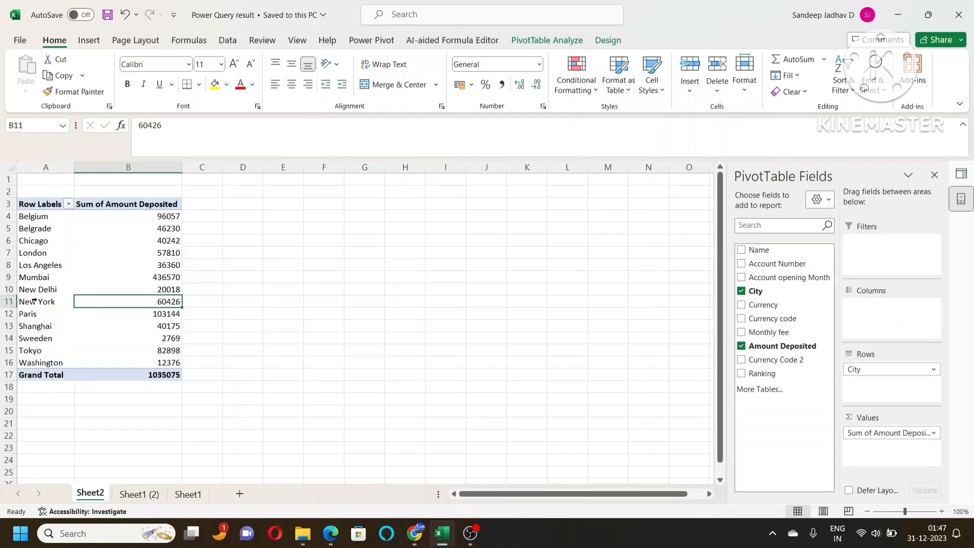
pyautogui.moveTo(41, 303); pyautogui.dragTo(131, 302)
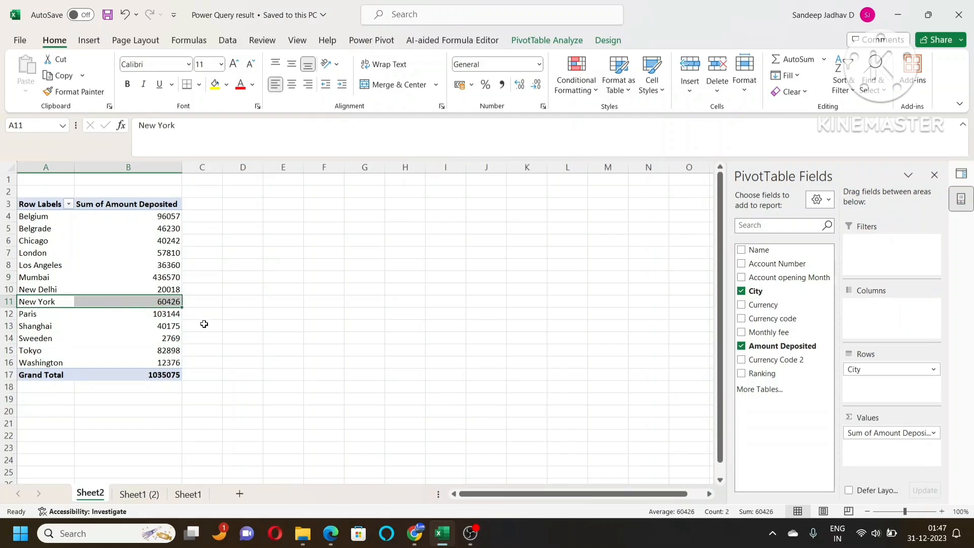
pyautogui.click(958, 15)
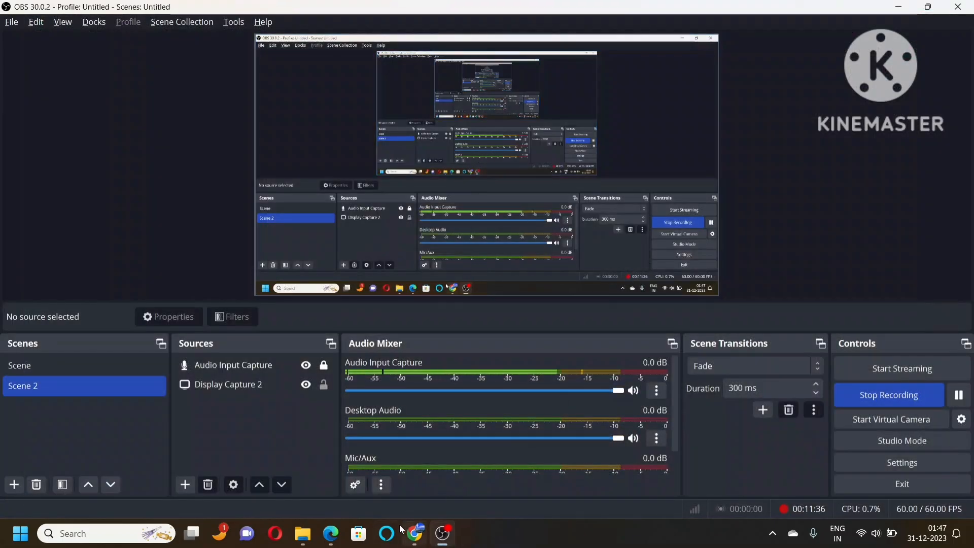
# Step: Open the Deposit Dummy data workbook from the Power Query folder in File Explorer
pyautogui.click(412, 532)
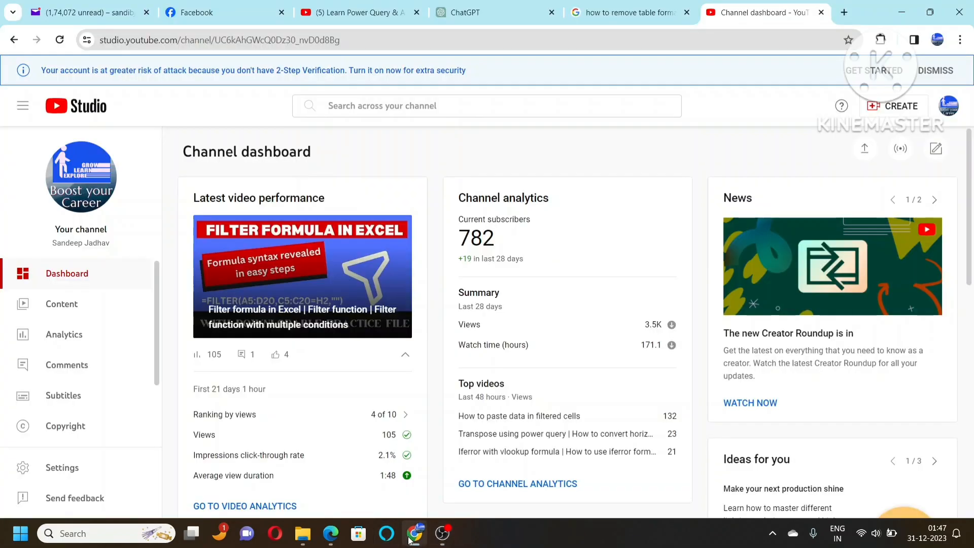
pyautogui.moveTo(299, 539)
pyautogui.click(233, 469)
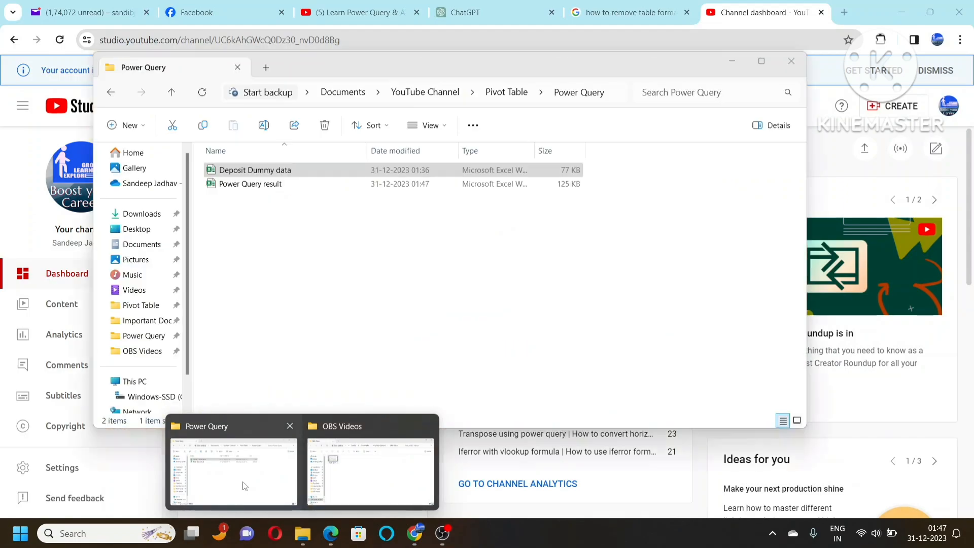
pyautogui.doubleClick(259, 174)
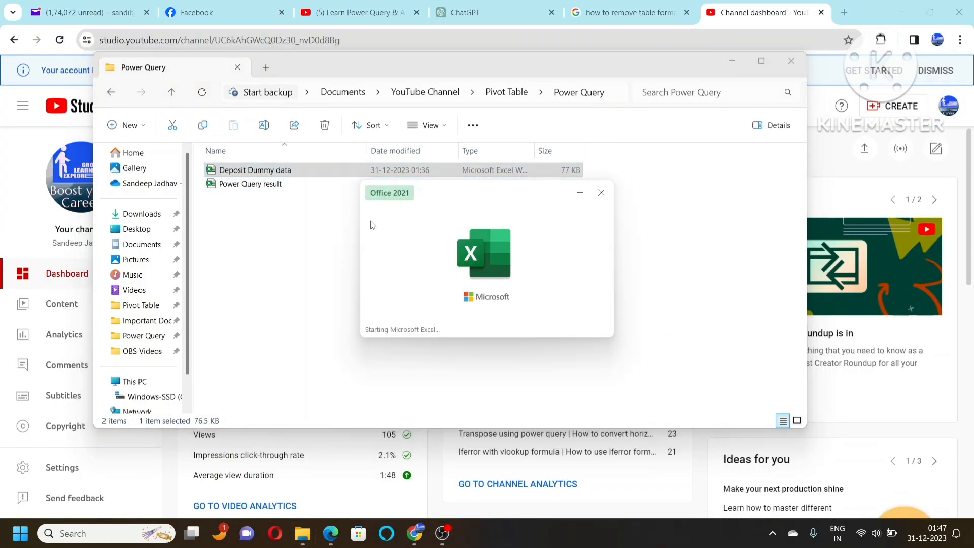
# Step: Set the Amount Deposited in cells I12 and I13 of the New York rows to 0 and save the source workbook
pyautogui.scroll(-3, 394, 335)
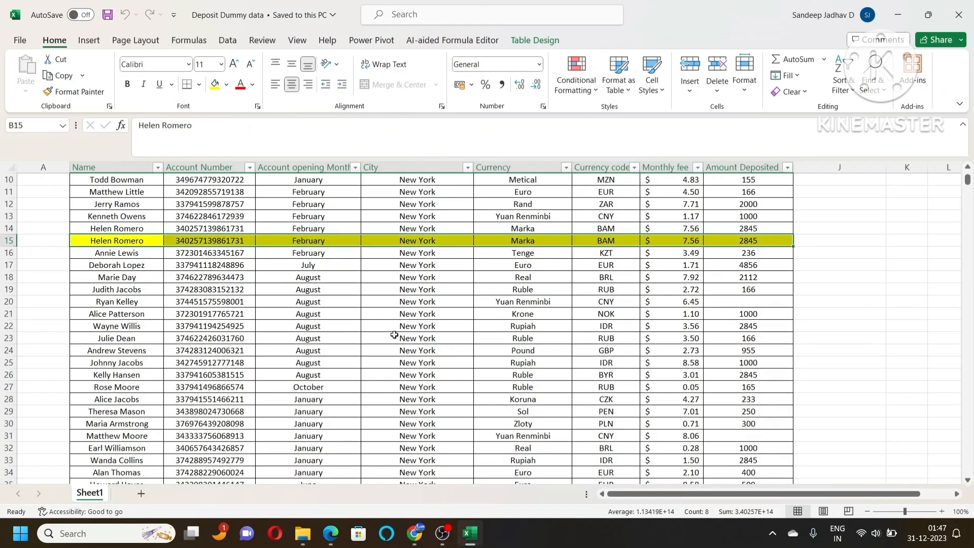
pyautogui.scroll(2, 394, 334)
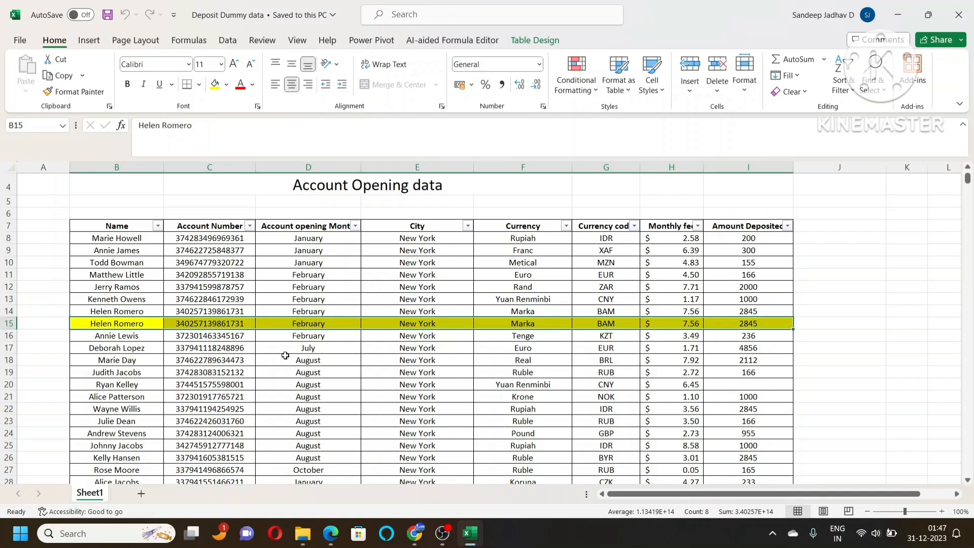
pyautogui.click(441, 286)
pyautogui.click(449, 263)
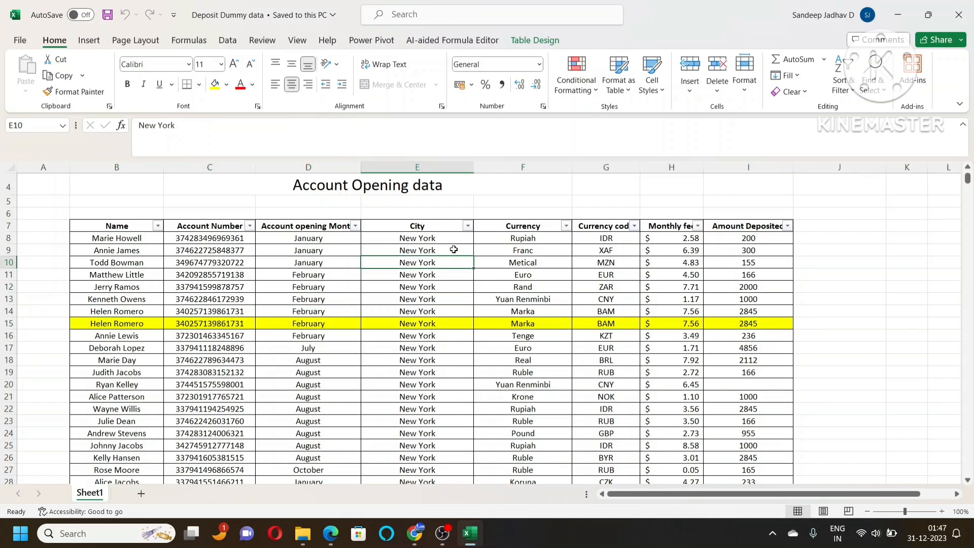
pyautogui.click(453, 249)
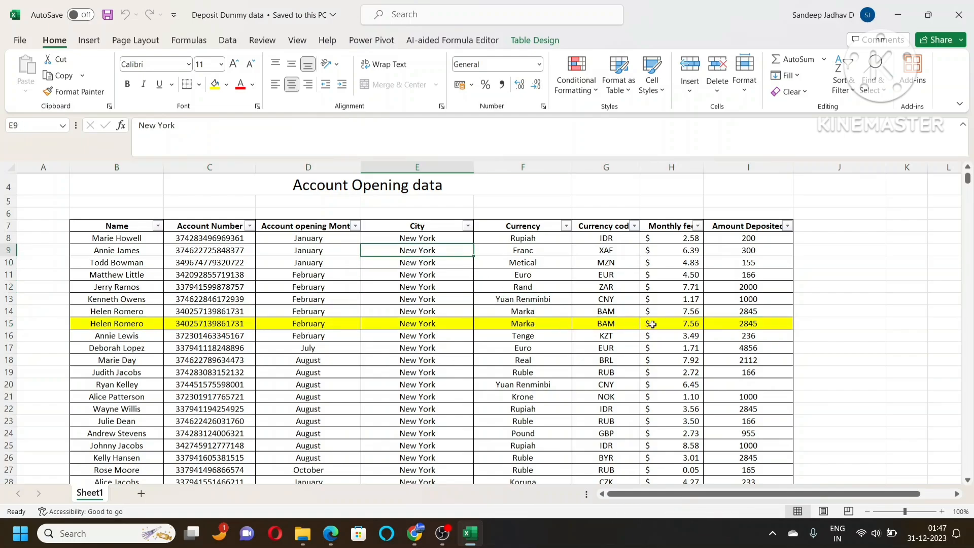
pyautogui.click(749, 287)
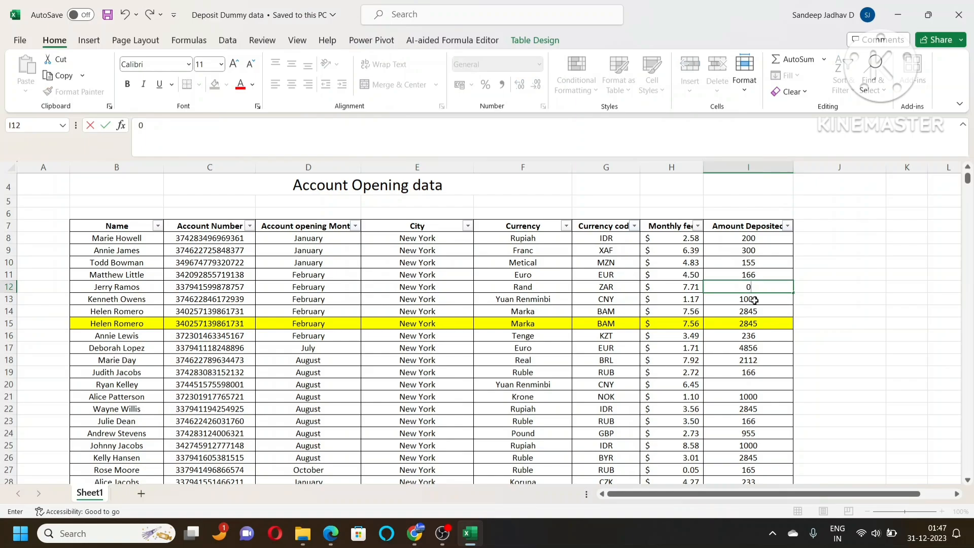
pyautogui.press('Return')
pyautogui.write('0')
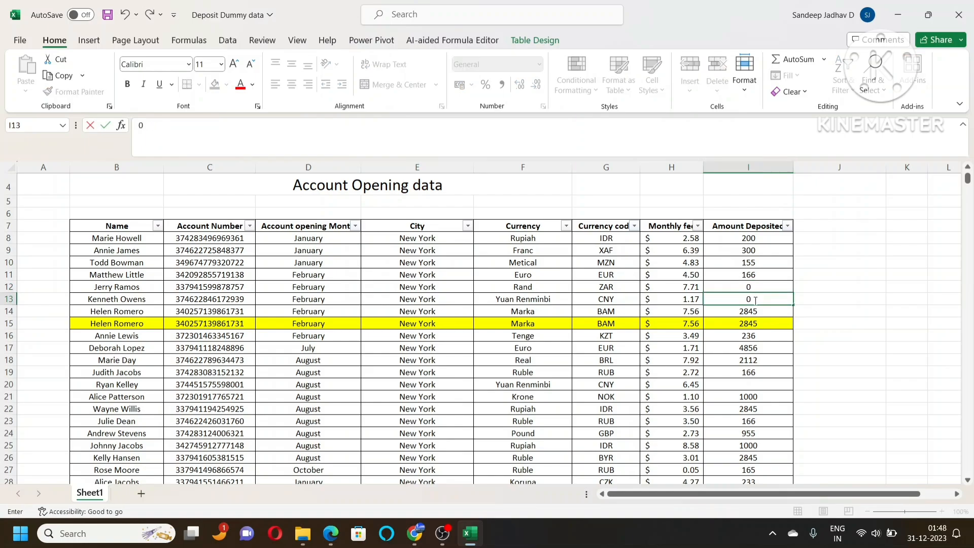
pyautogui.press('Return')
pyautogui.click(417, 299)
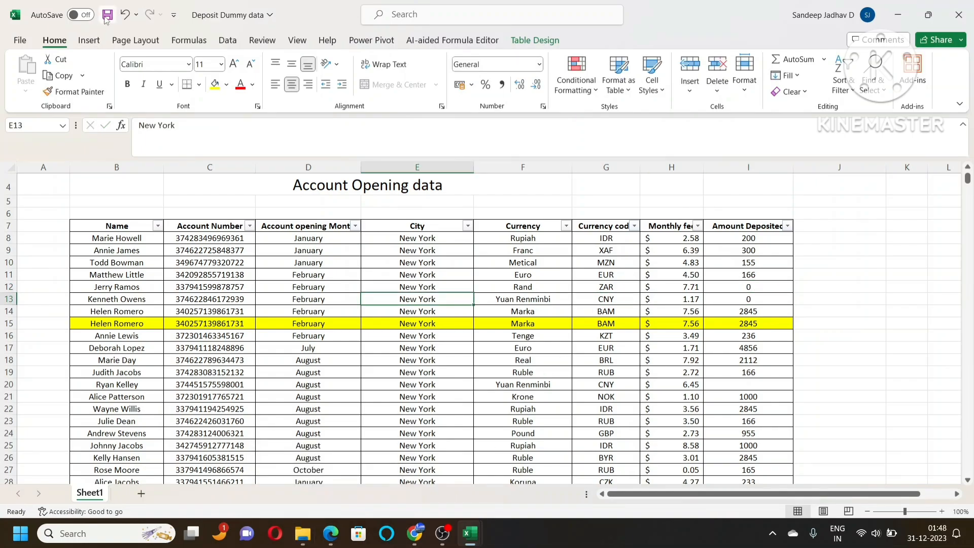
pyautogui.click(107, 15)
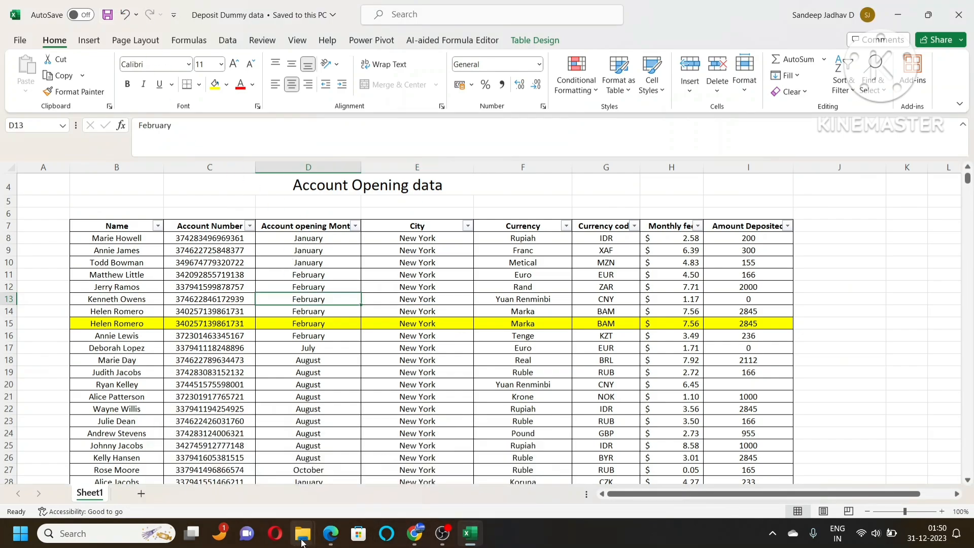
# Step: Open the Power Query result workbook from the Power Query folder
pyautogui.moveTo(303, 538)
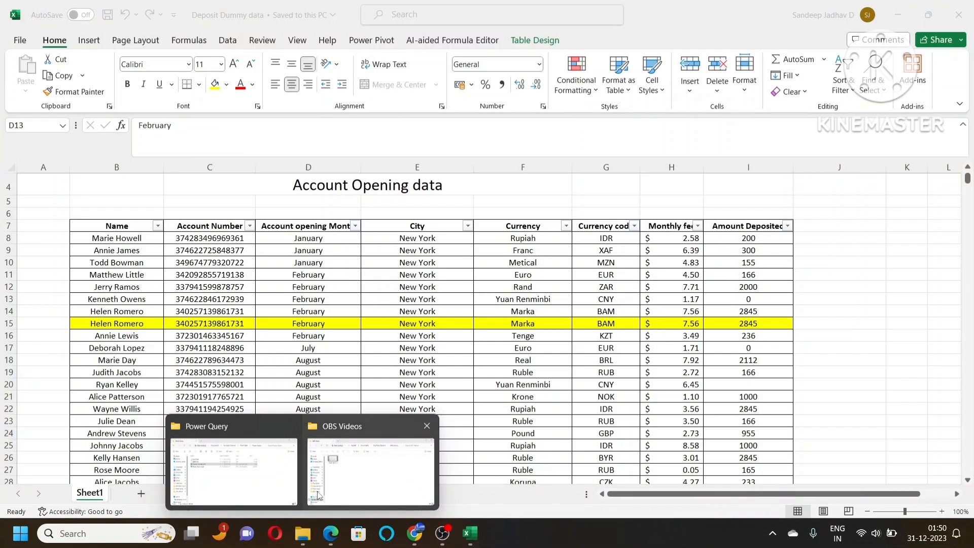
pyautogui.click(239, 456)
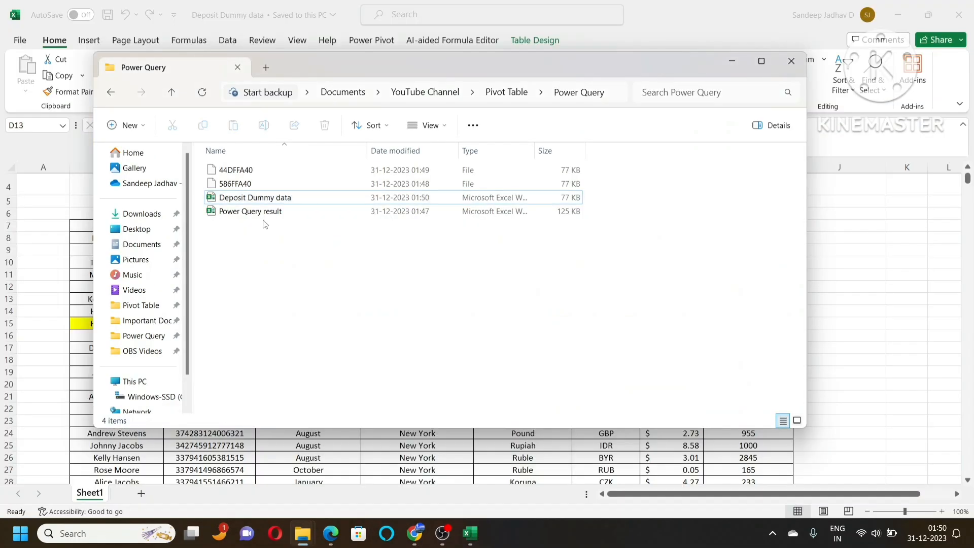
pyautogui.doubleClick(268, 212)
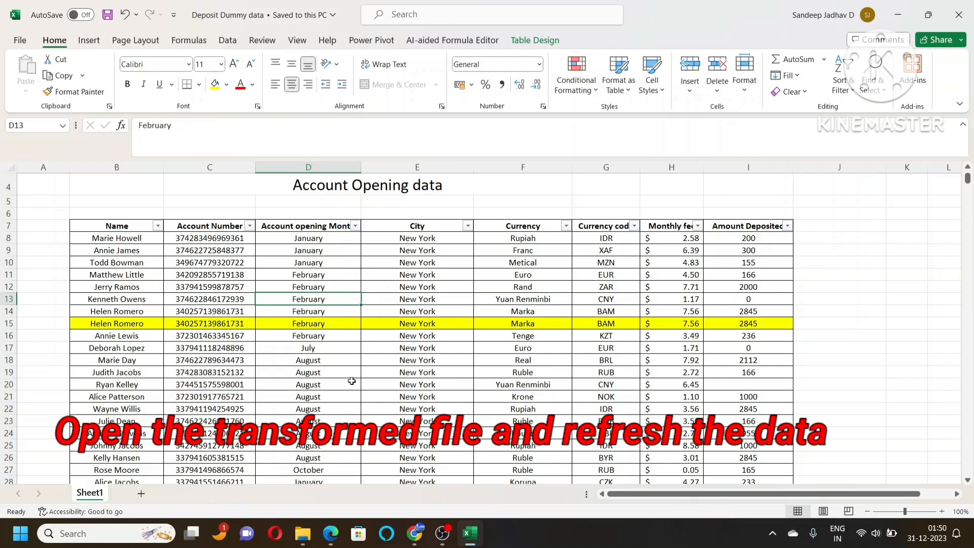
pyautogui.click(352, 380)
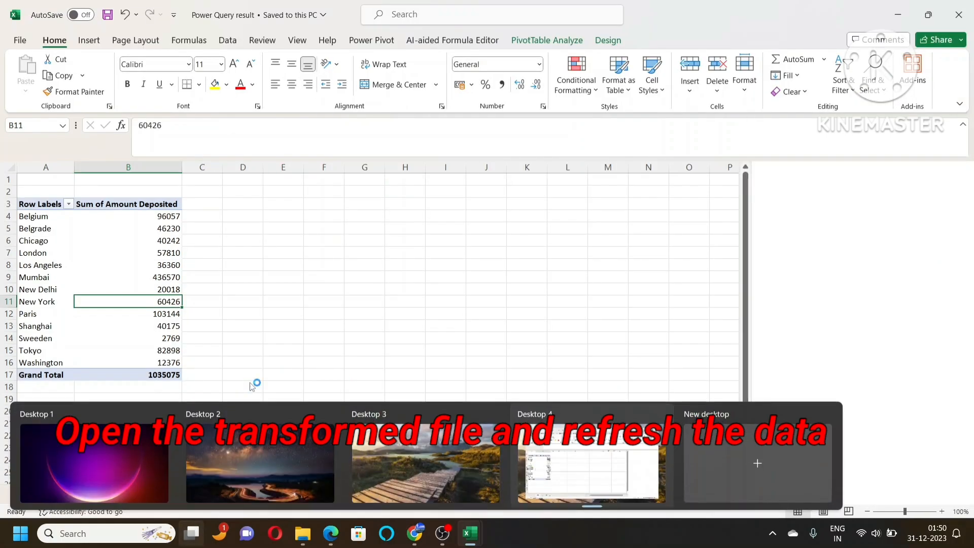
pyautogui.click(282, 333)
# Step: Refresh the loaded query table on Sheet1 (2) with the changed source data
pyautogui.click(133, 498)
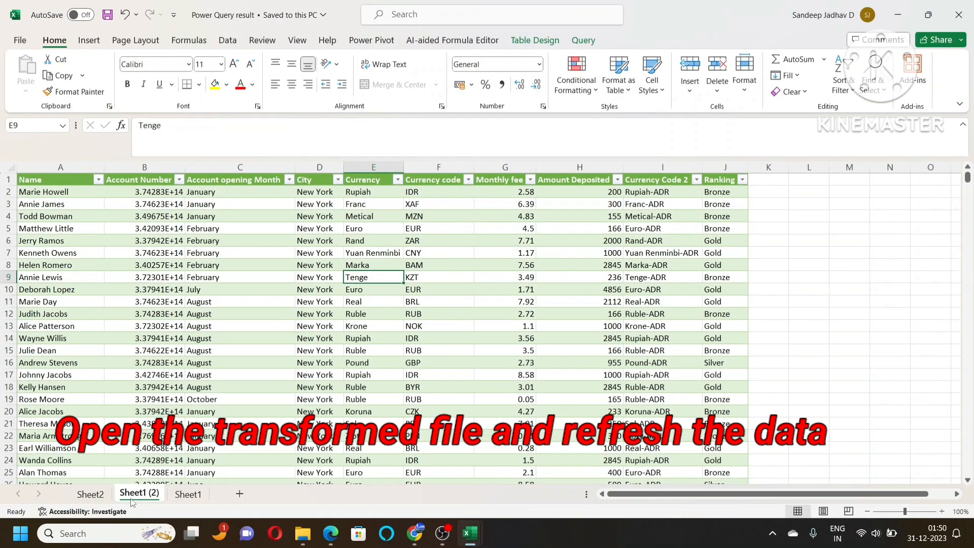
pyautogui.rightClick(318, 286)
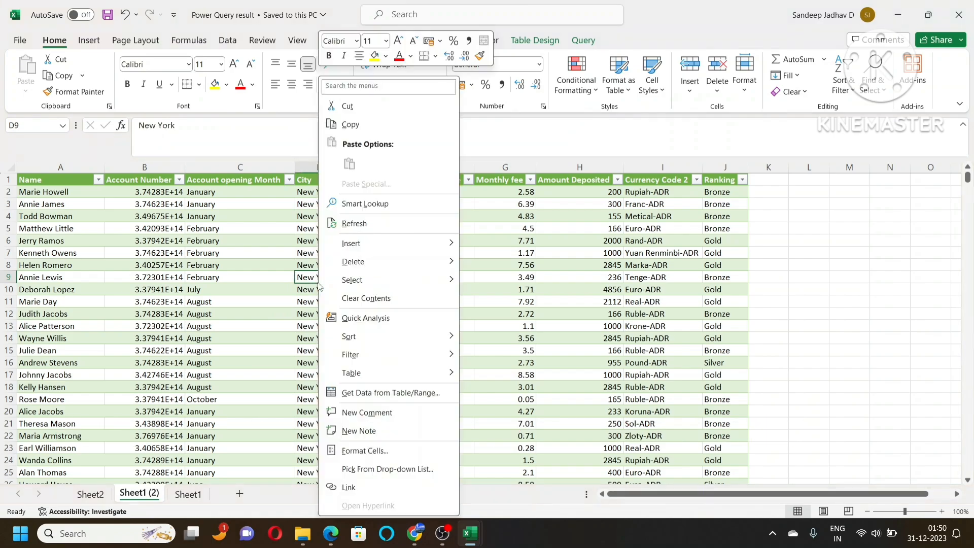
pyautogui.click(356, 219)
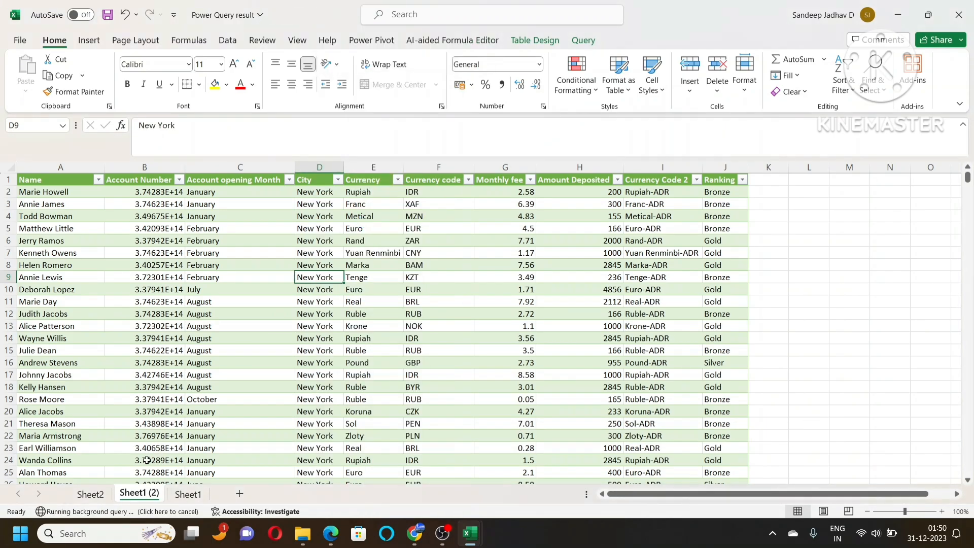
# Step: Refresh the PivotTable of deposits by city on Sheet2
pyautogui.click(90, 494)
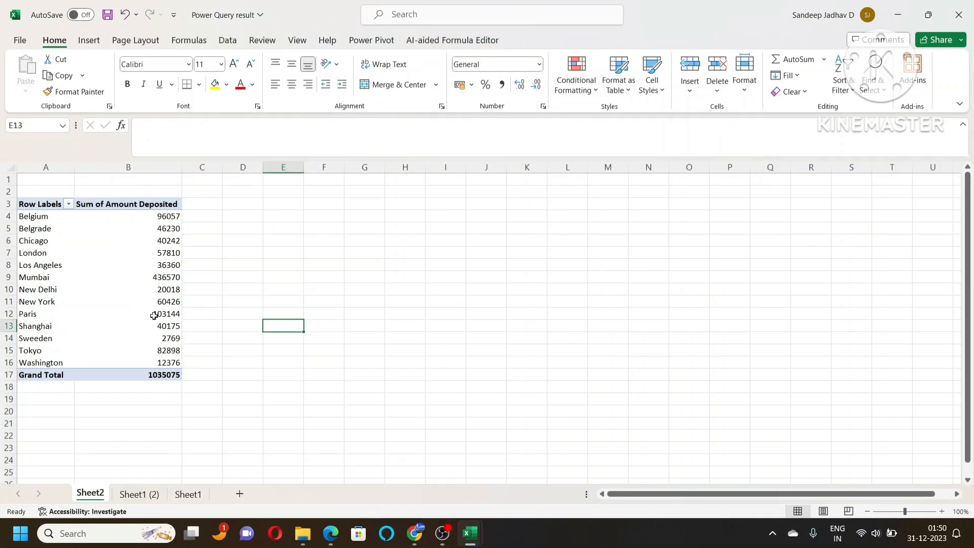
pyautogui.rightClick(105, 288)
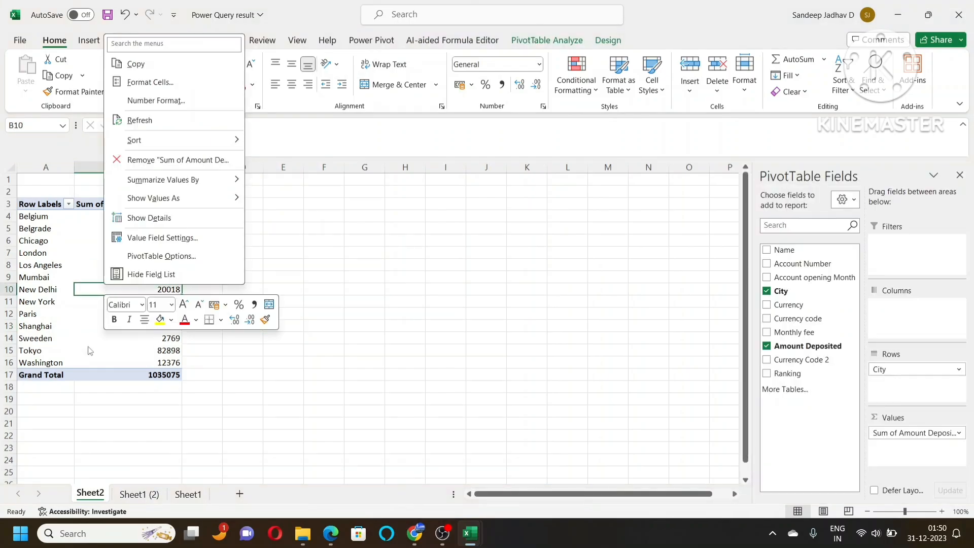
pyautogui.click(89, 349)
pyautogui.rightClick(90, 337)
pyautogui.press('Escape')
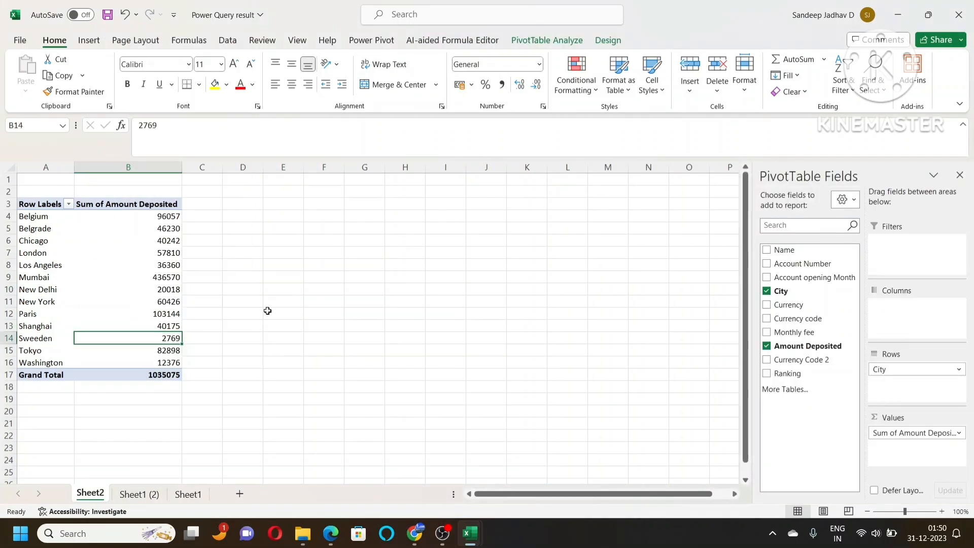
pyautogui.rightClick(74, 252)
pyautogui.click(133, 295)
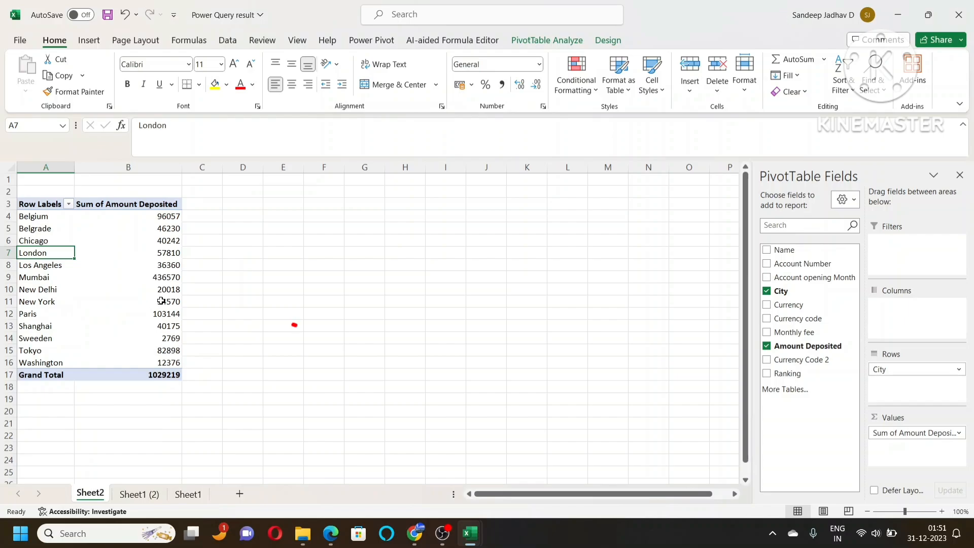
# Step: Examine the New York total in the refreshed PivotTable and the deposit amounts in the refreshed table on Sheet1 (2)
pyautogui.click(155, 301)
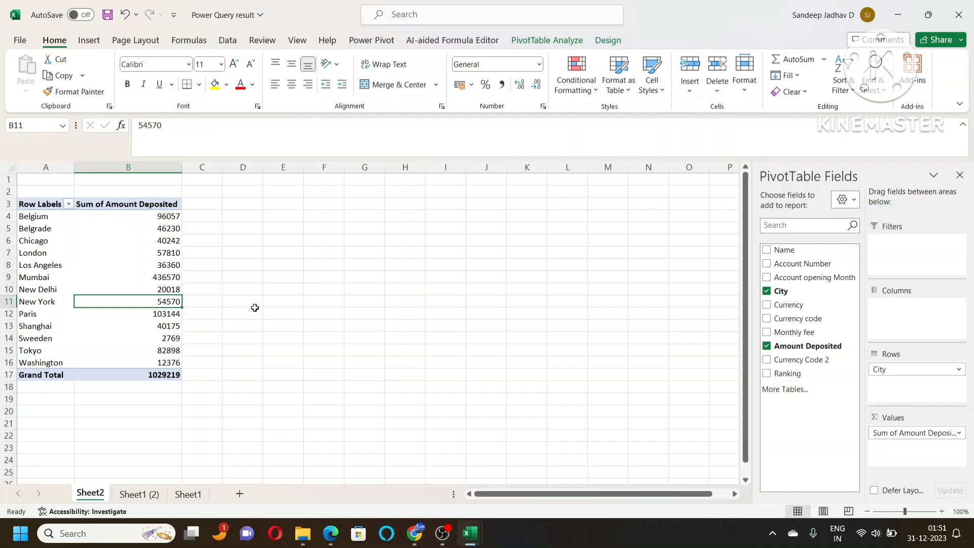
pyautogui.click(139, 494)
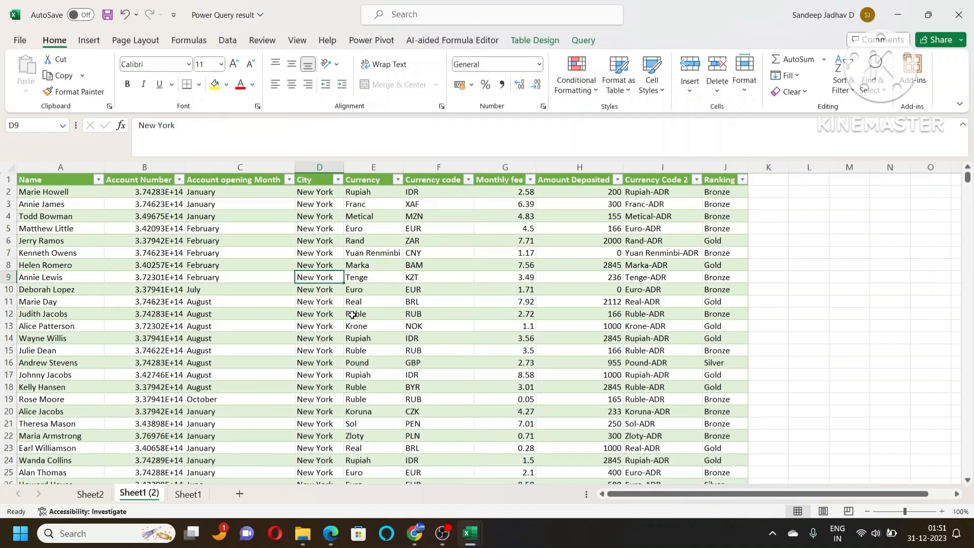
pyautogui.scroll(-11, 354, 365)
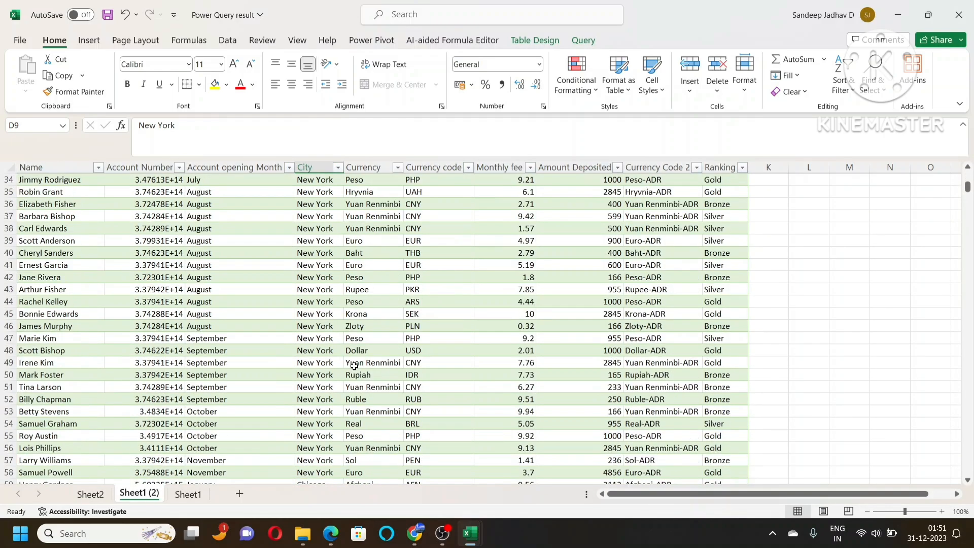
pyautogui.scroll(-4, 265, 365)
pyautogui.scroll(11, 293, 376)
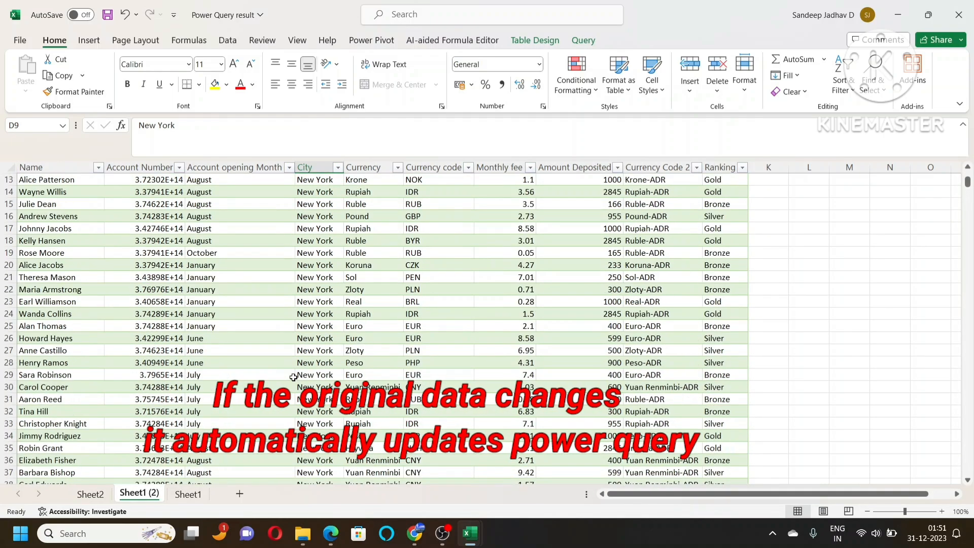
pyautogui.scroll(4, 294, 377)
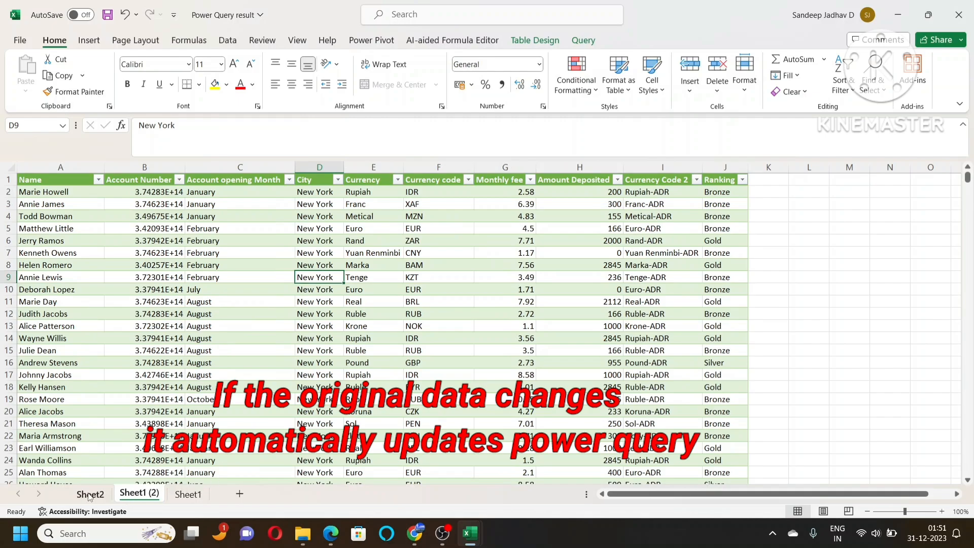
pyautogui.click(90, 494)
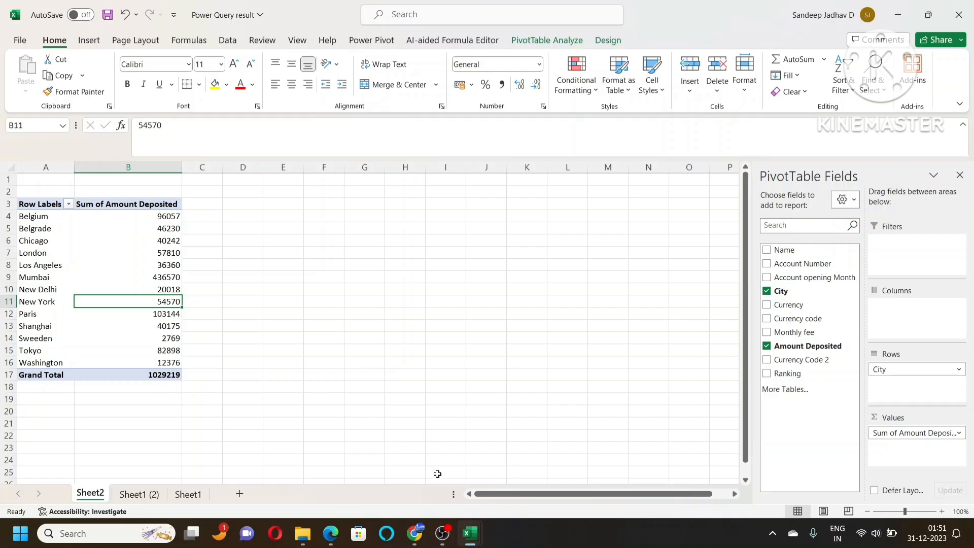
pyautogui.click(445, 533)
pyautogui.click(446, 532)
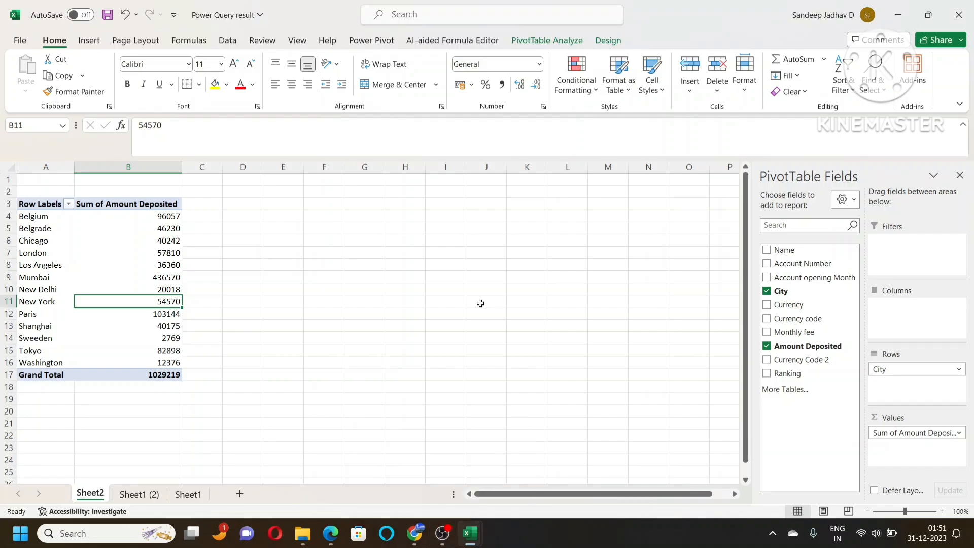